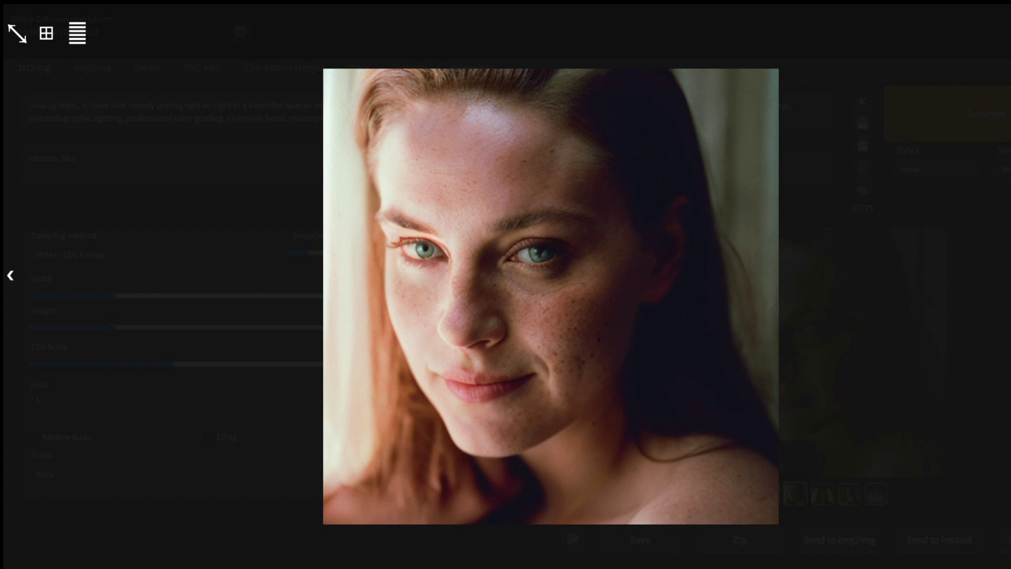
View the next generated portrait at full size and close the image viewer
key("Right")
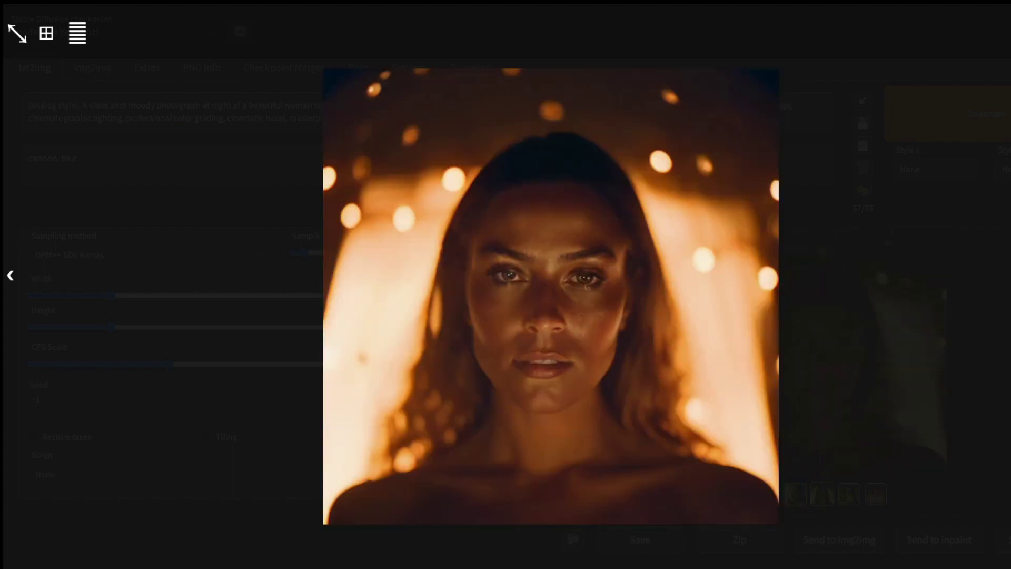
key("Escape")
left_click_drag(505, 240, 485, 239)
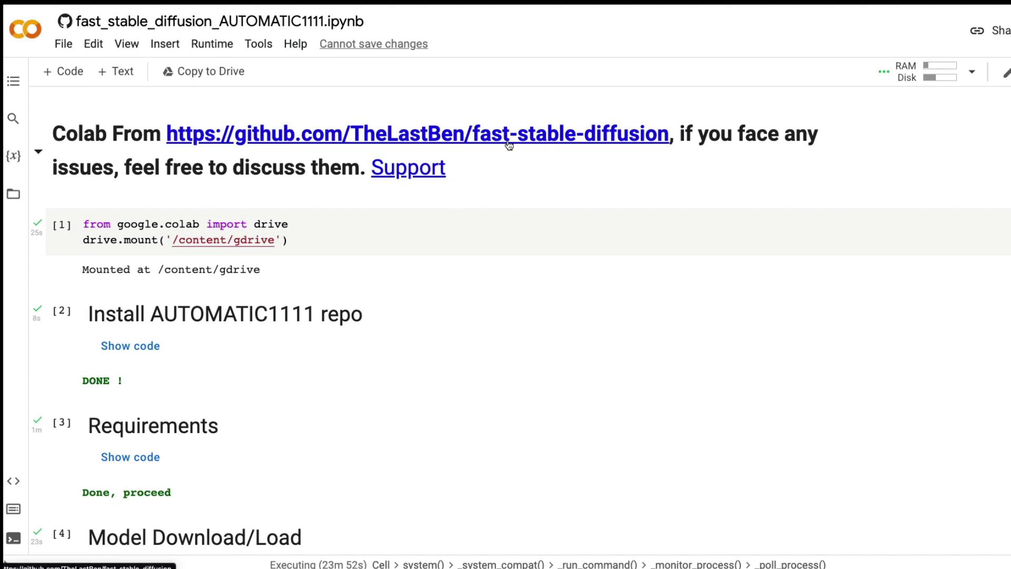
Review the Colab notebook's setup cells and the Link_CKPT model address in the Model Download/Load cell
scroll(132, 269, "down", 4)
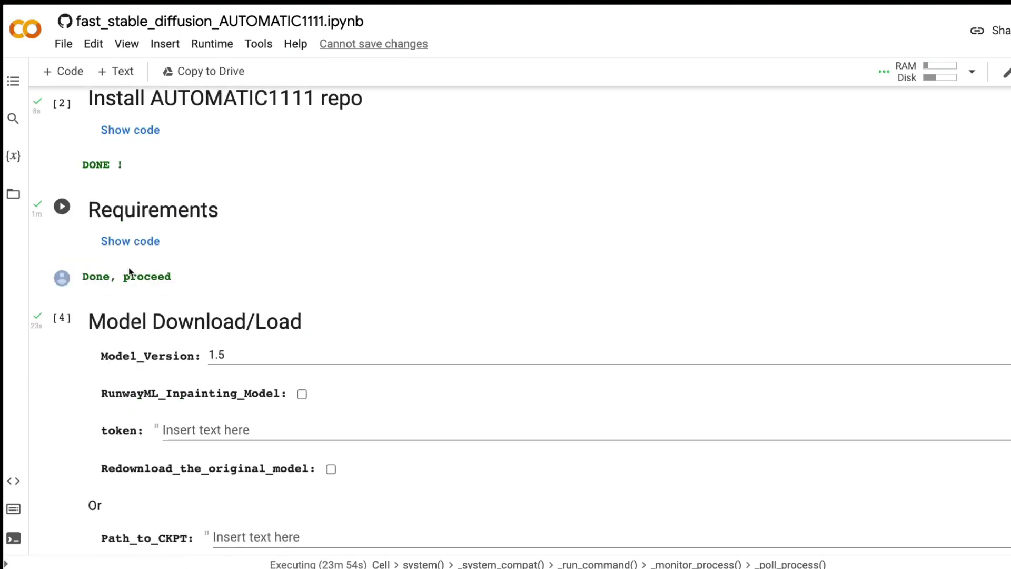
scroll(226, 192, "up", 4)
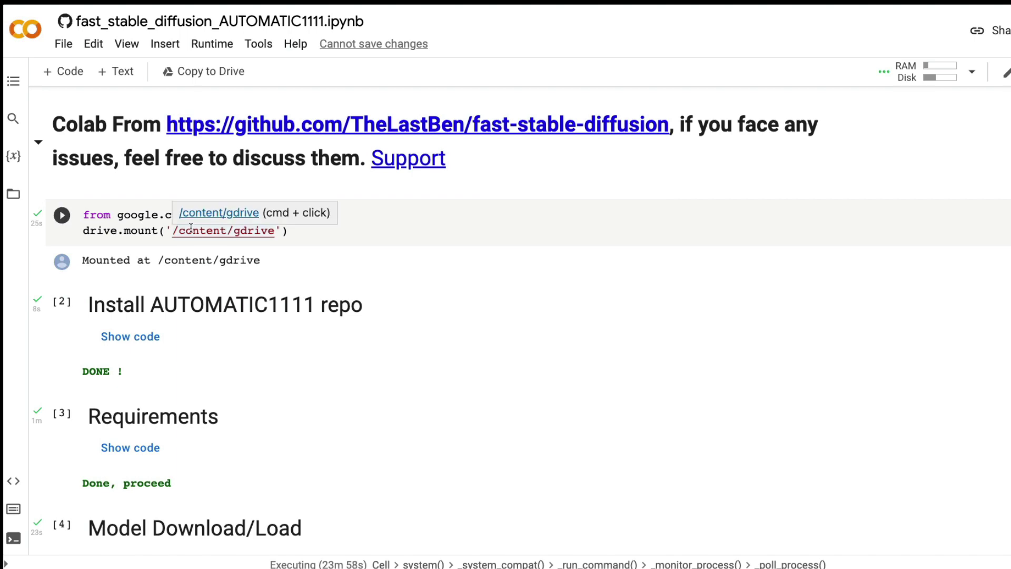
scroll(208, 236, "down", 4)
scroll(209, 237, "up", 1)
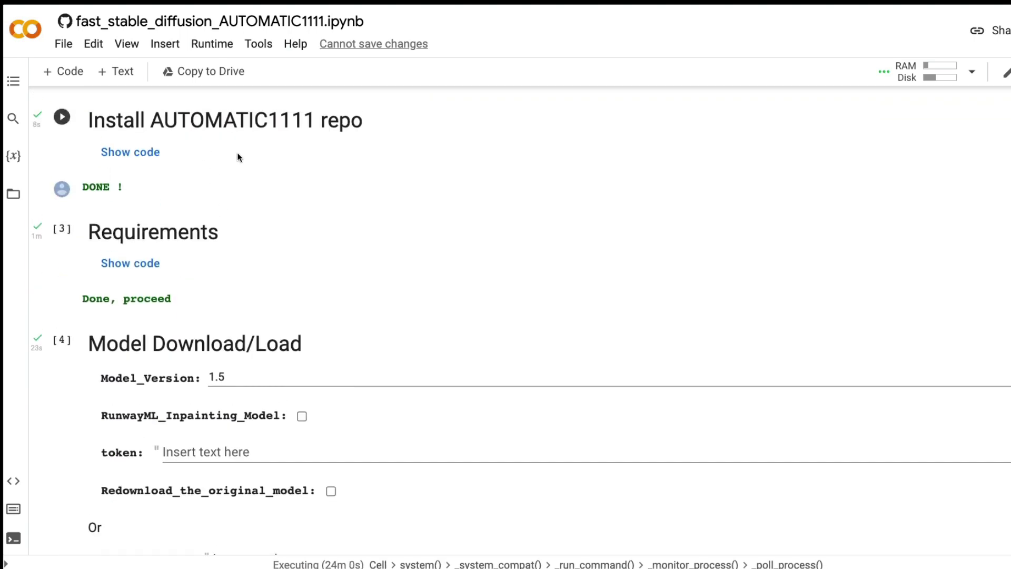
scroll(239, 164, "down", 1)
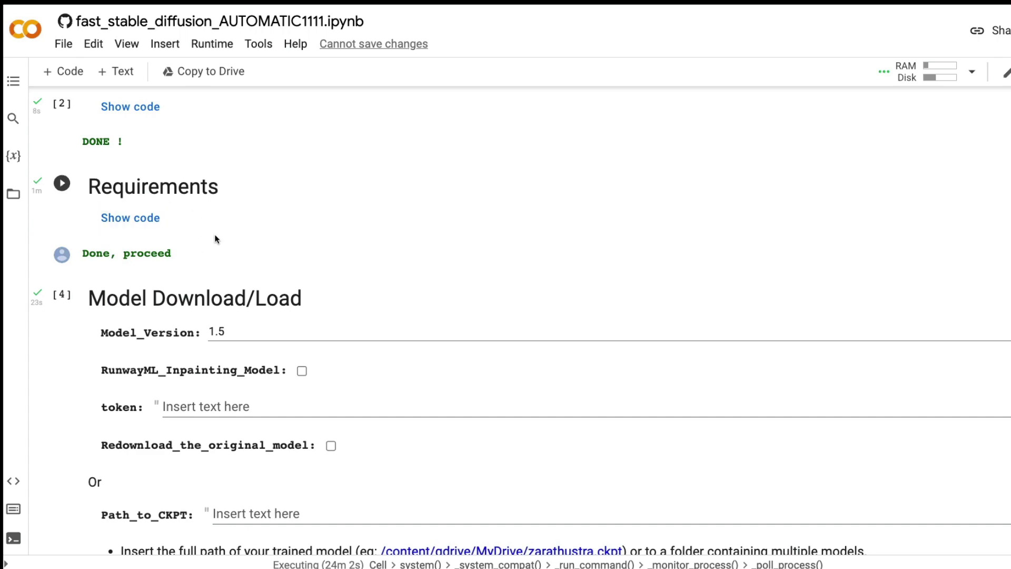
scroll(215, 238, "down", 3)
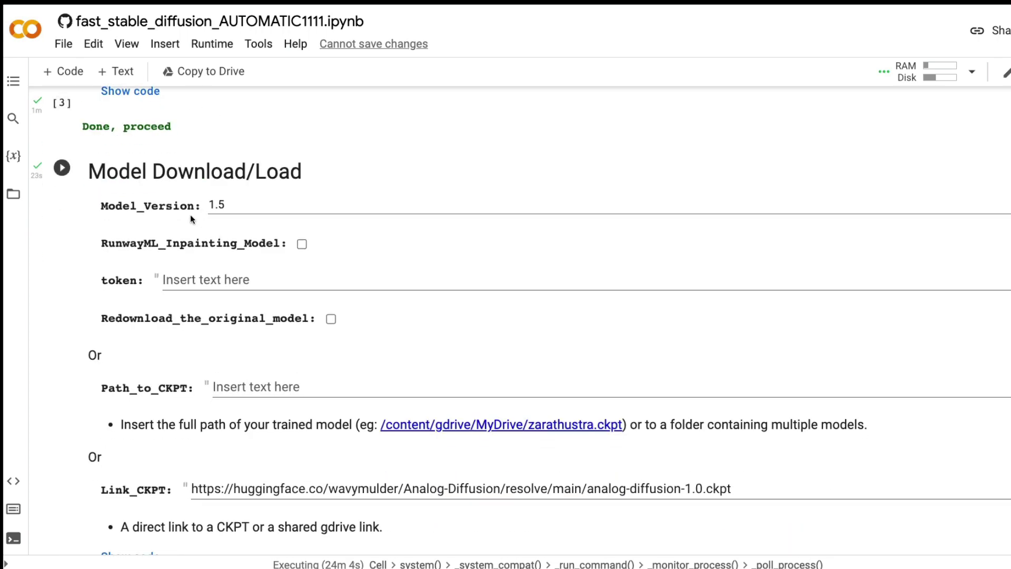
scroll(289, 271, "down", 3)
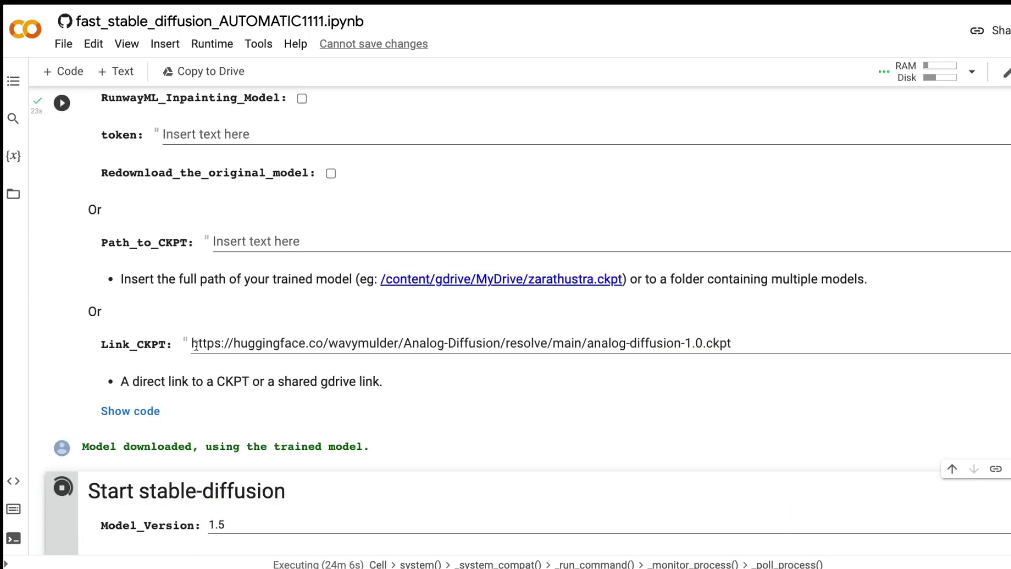
left_click(280, 350)
triple_click(779, 418)
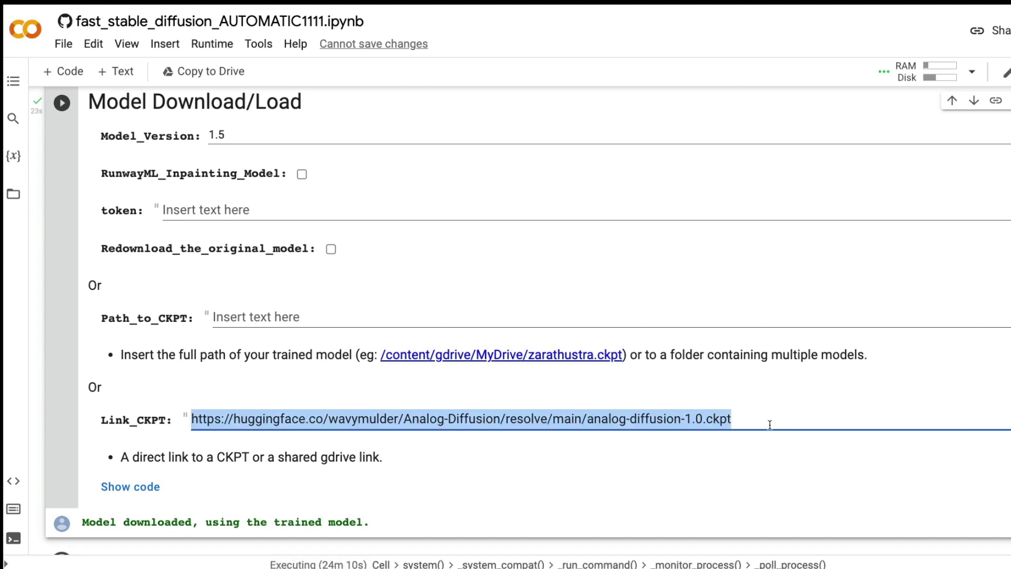
scroll(630, 425, "down", 1)
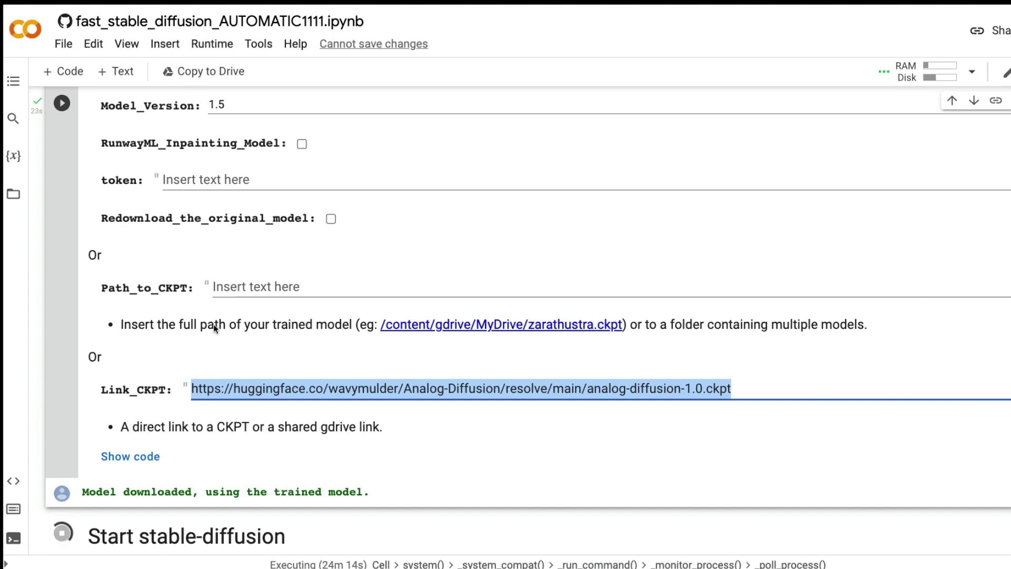
scroll(109, 262, "down", 7)
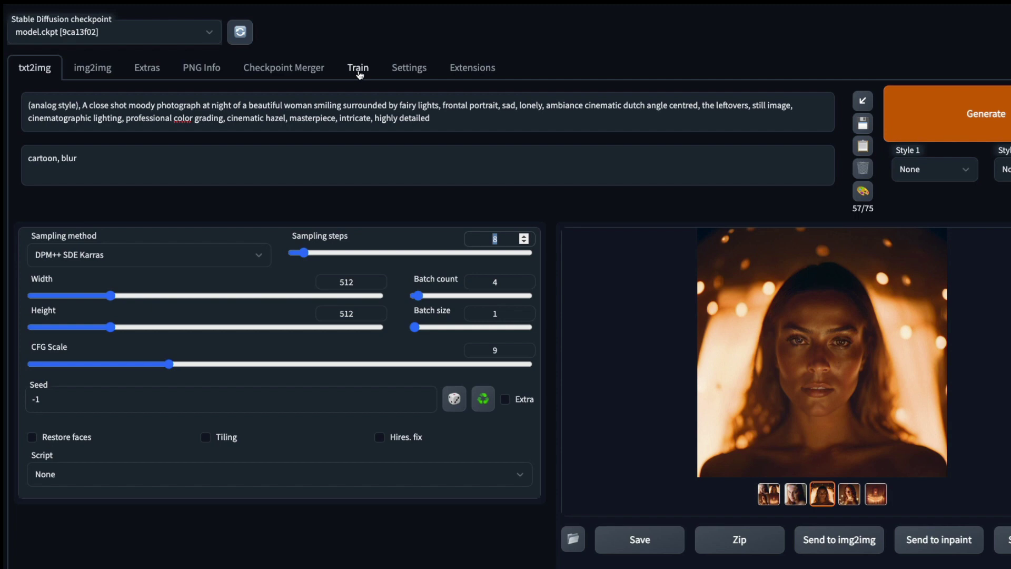
Review the loaded checkpoint, prompt, negative prompt, sampling steps, CFG scale and seed in the txt2img settings
left_click(139, 36)
left_click(121, 35)
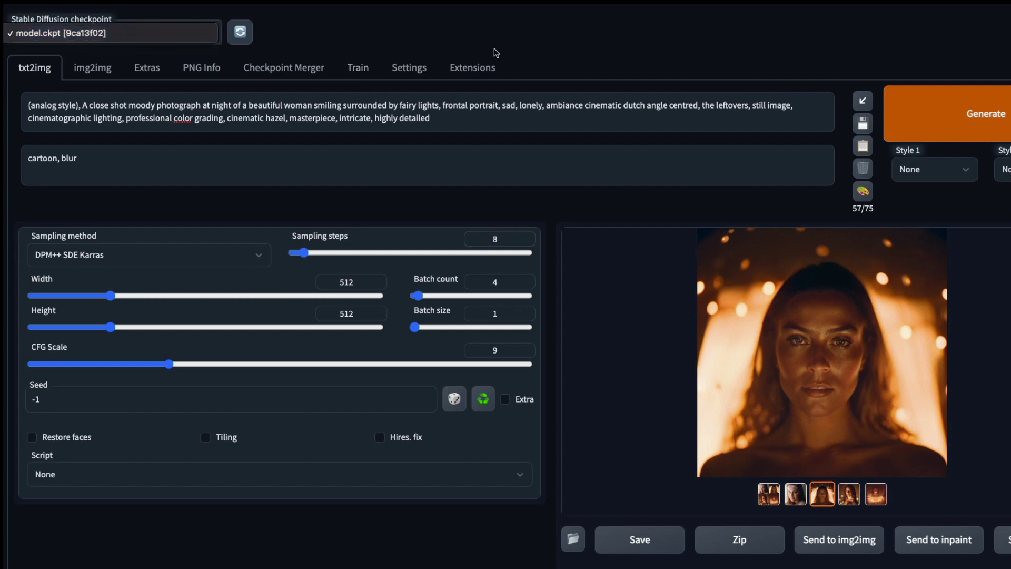
left_click_drag(439, 126, 38, 83)
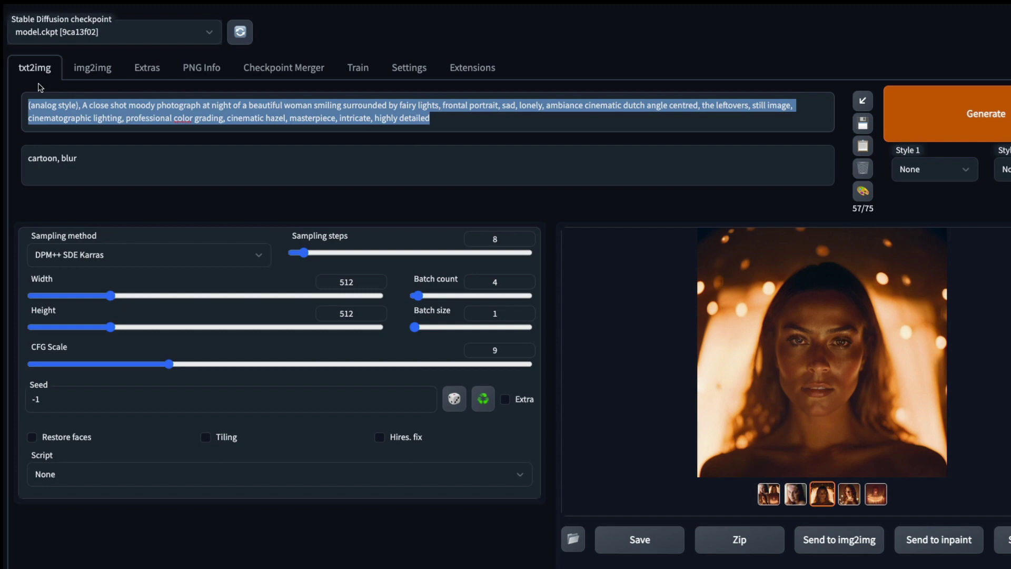
left_click_drag(150, 179, 7, 158)
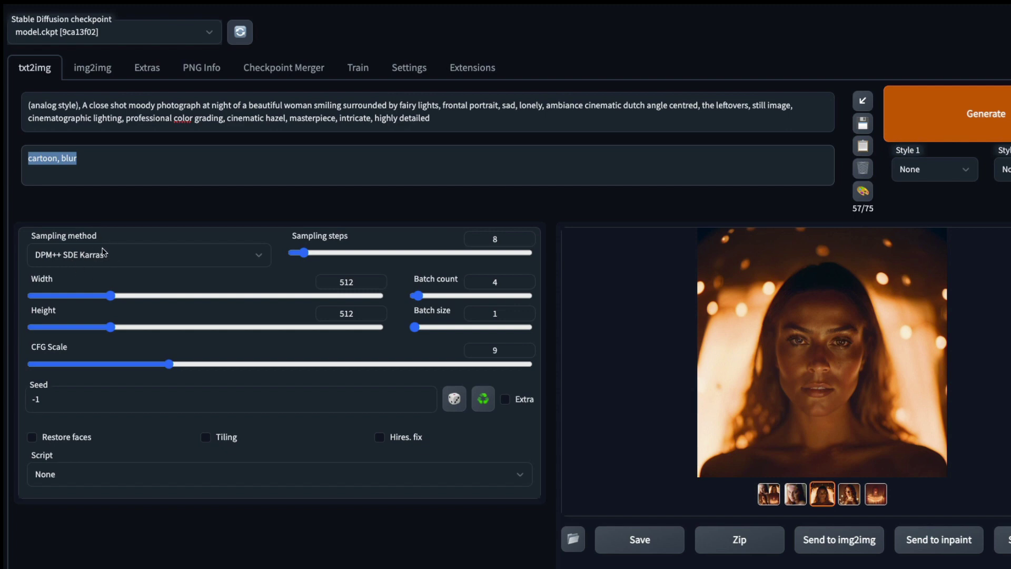
left_click_drag(505, 239, 458, 239)
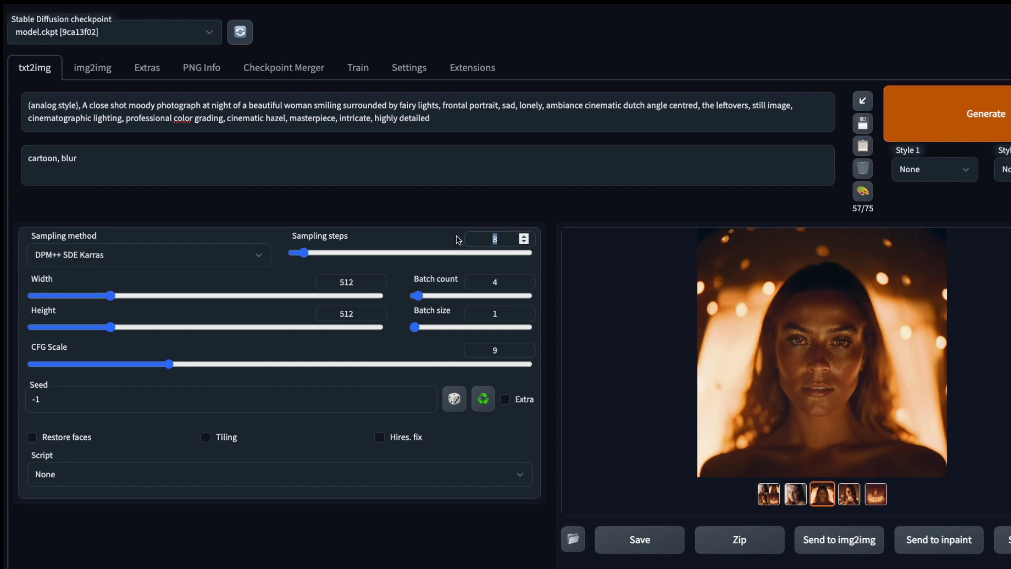
left_click_drag(512, 351, 467, 350)
left_click_drag(60, 399, 25, 403)
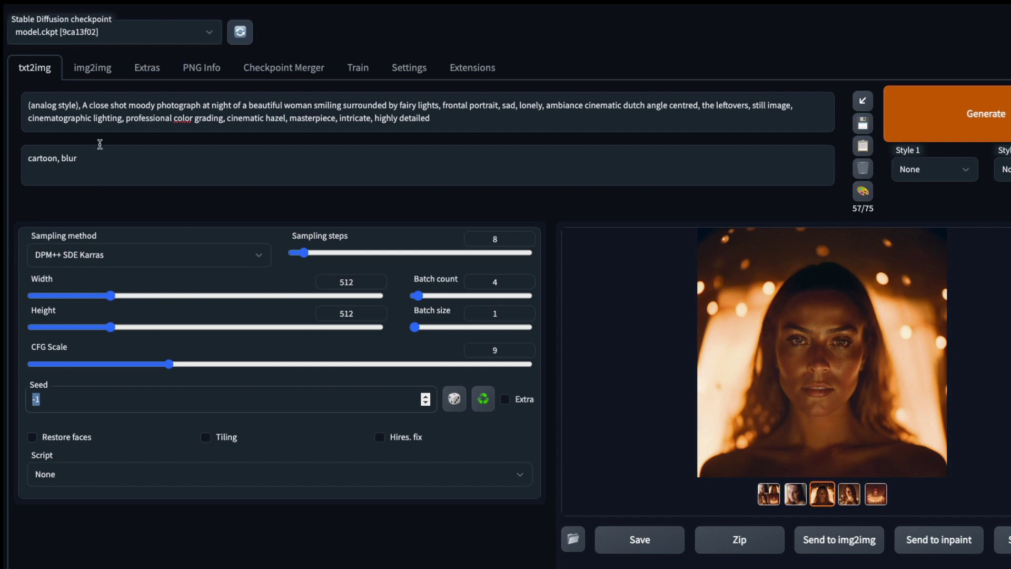
Compare the prompt's subject description with the first single portrait in the results, viewing that portrait at full size
left_click(84, 105)
left_click_drag(84, 104, 441, 111)
left_click(183, 118)
left_click_drag(83, 107, 440, 111)
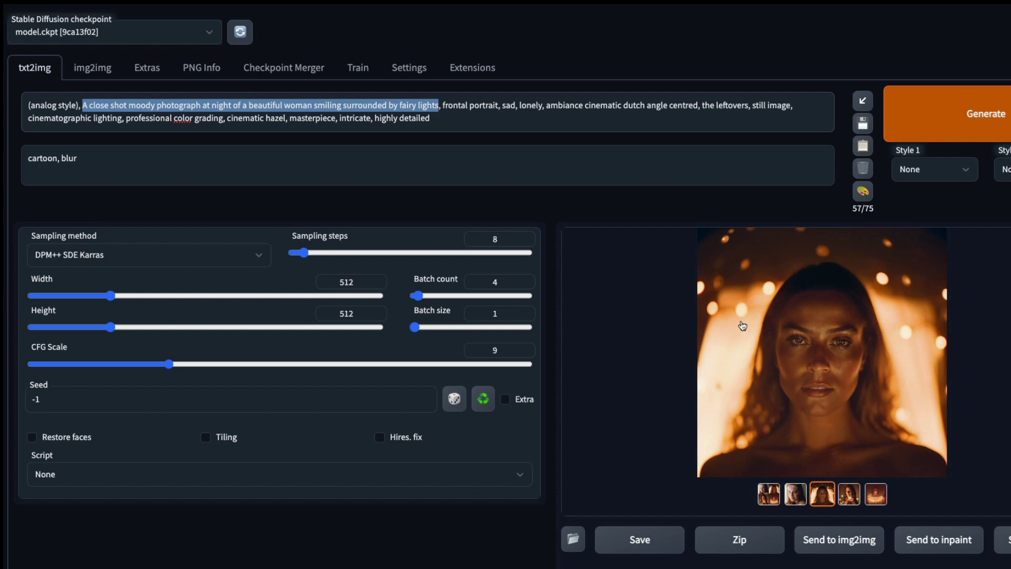
left_click(799, 502)
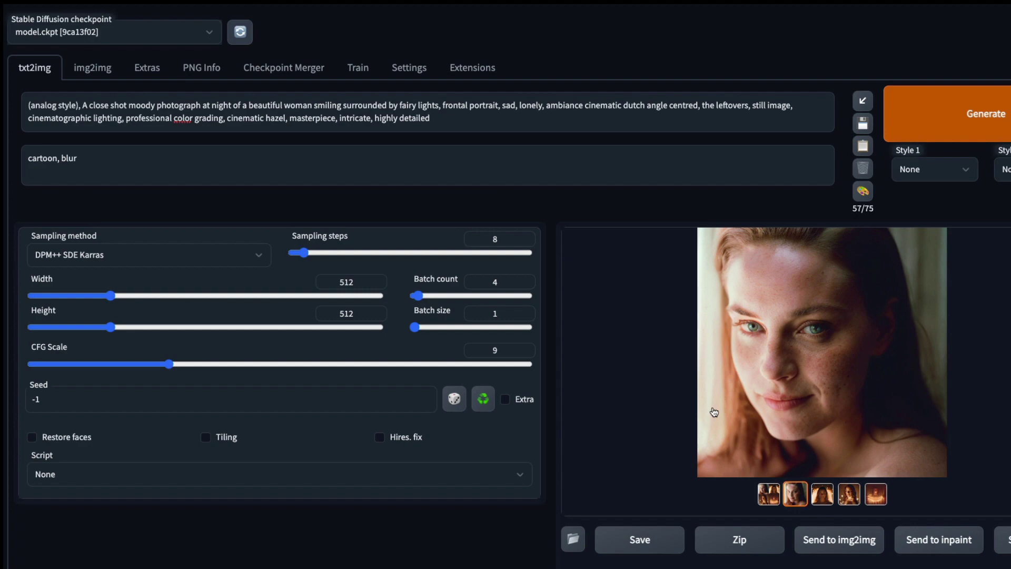
left_click(805, 367)
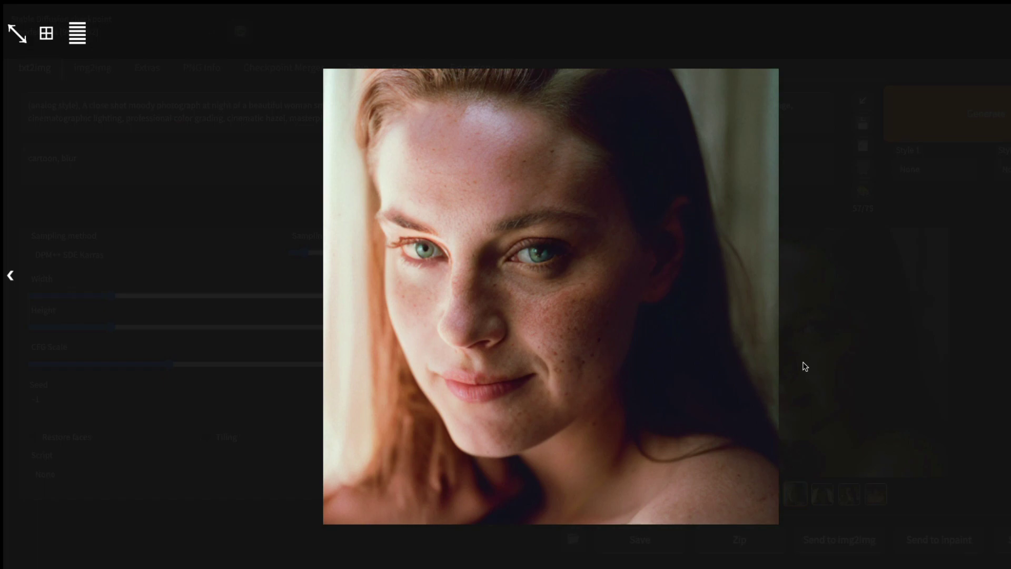
left_click(578, 88)
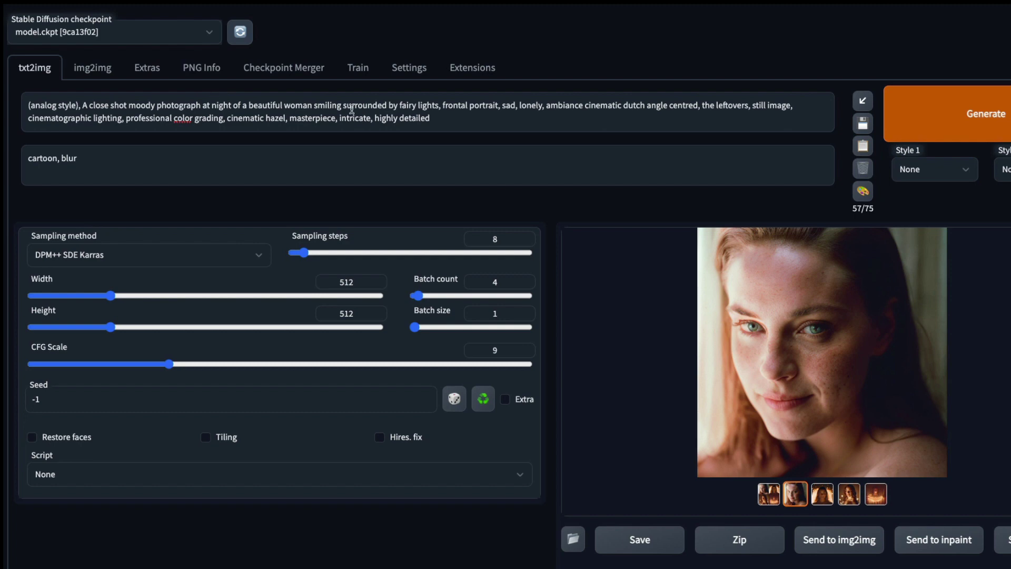
Check the prompt, available sampling methods, sampling steps, width, height, CFG scale and batch count used for the portraits
triple_click(458, 114)
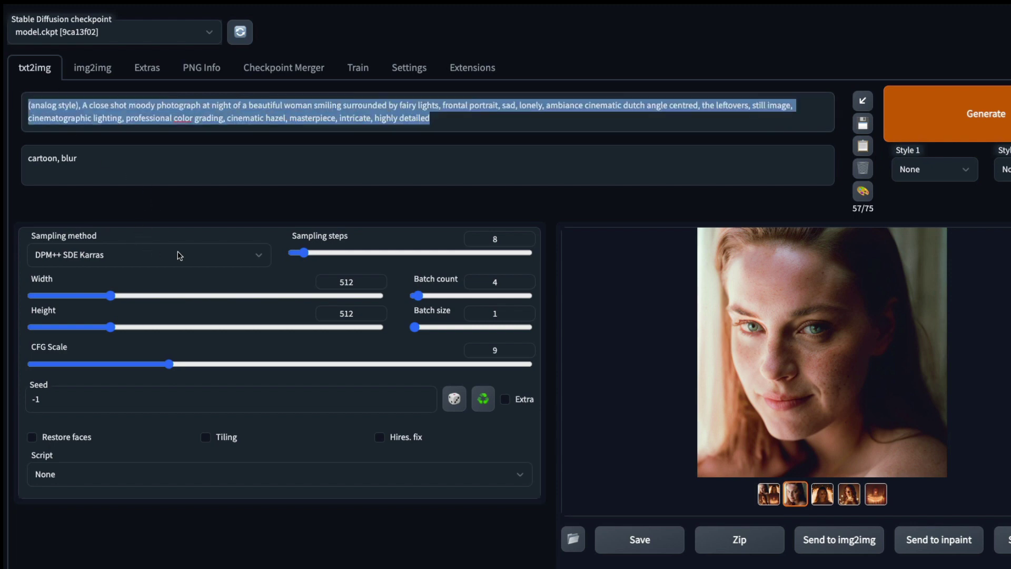
left_click(77, 264)
left_click(76, 263)
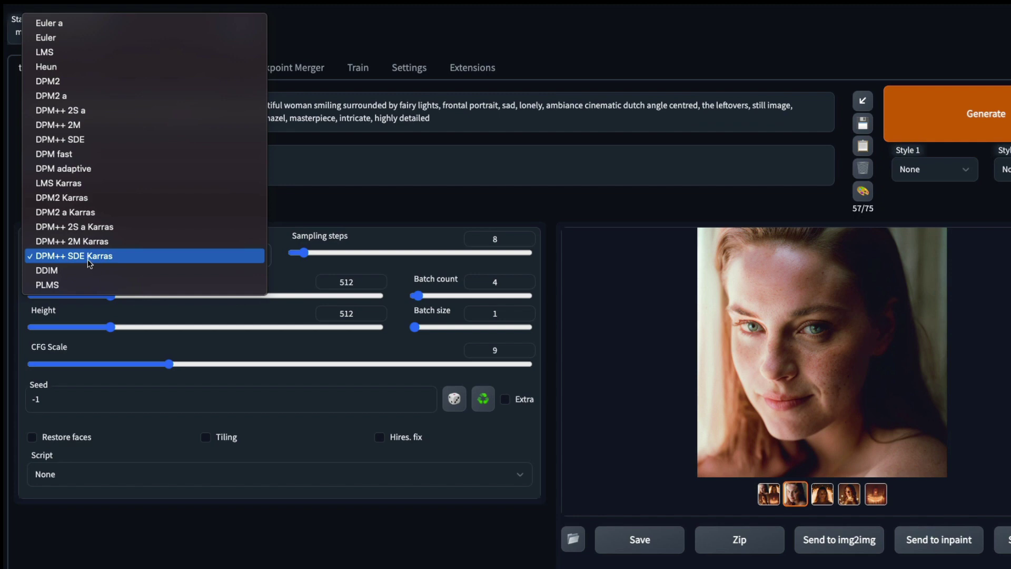
left_click(87, 260)
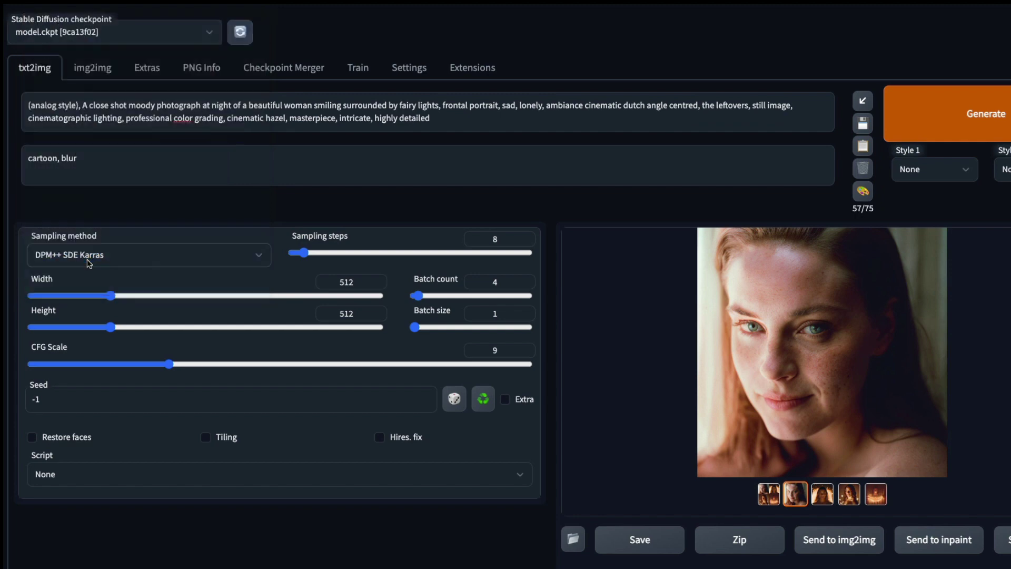
left_click(505, 239)
left_click_drag(504, 240, 451, 245)
double_click(359, 284)
double_click(360, 314)
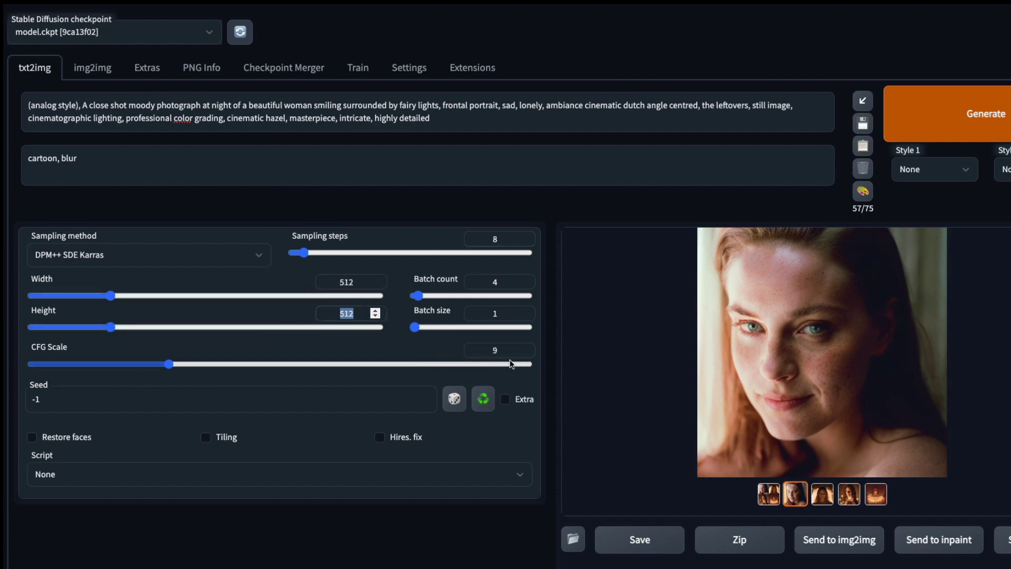
double_click(472, 350)
left_click(472, 351)
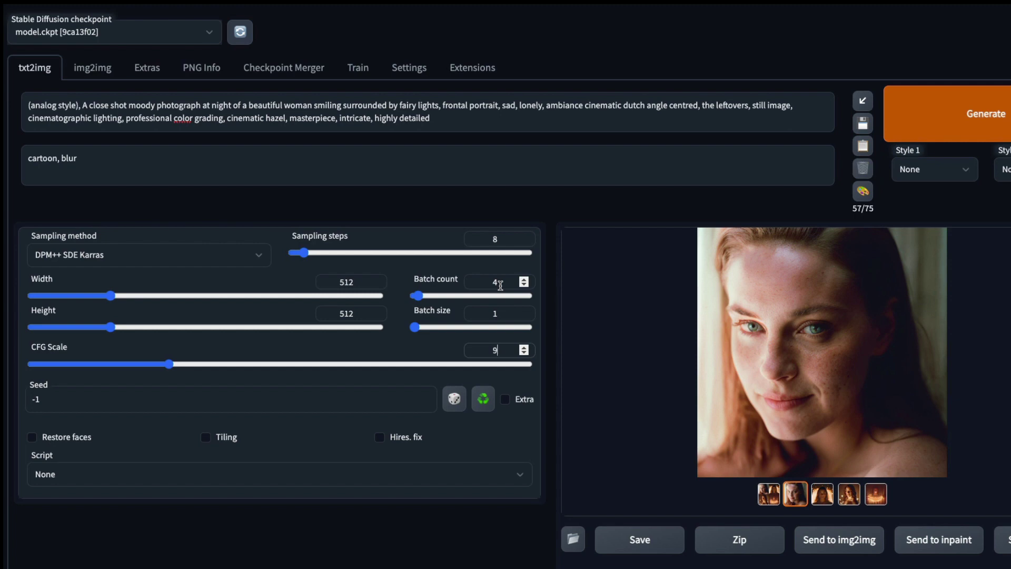
left_click_drag(501, 285, 482, 285)
Replace the prompt's description from "A close shot moody photograph" through "dutch angle centred" with a "<>" placeholder, keeping the surrounding style words
left_click(402, 118)
left_click_drag(84, 105, 695, 108)
key("BackSpace")
type("<>")
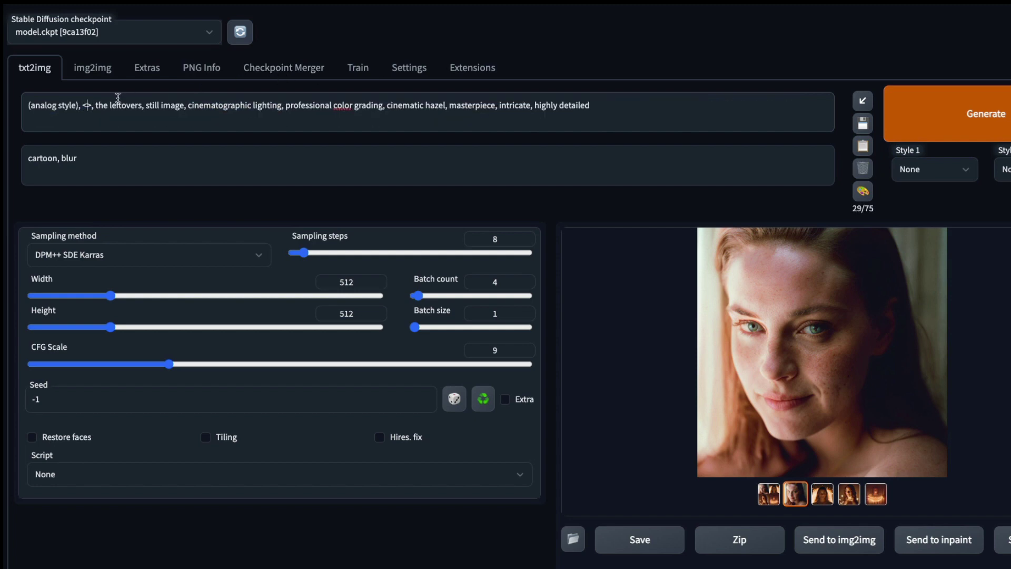
left_click_drag(86, 105, 27, 103)
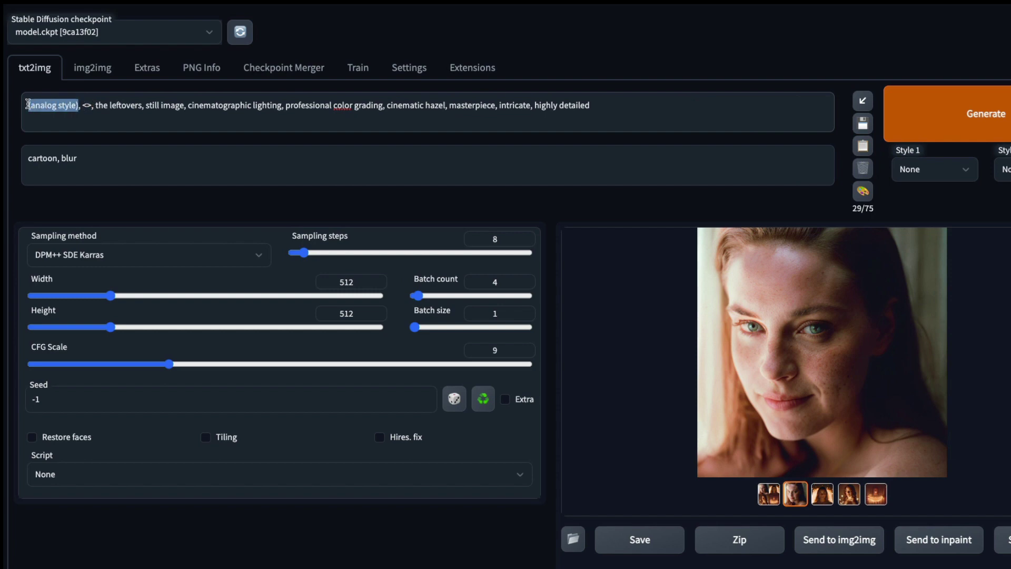
left_click(96, 105)
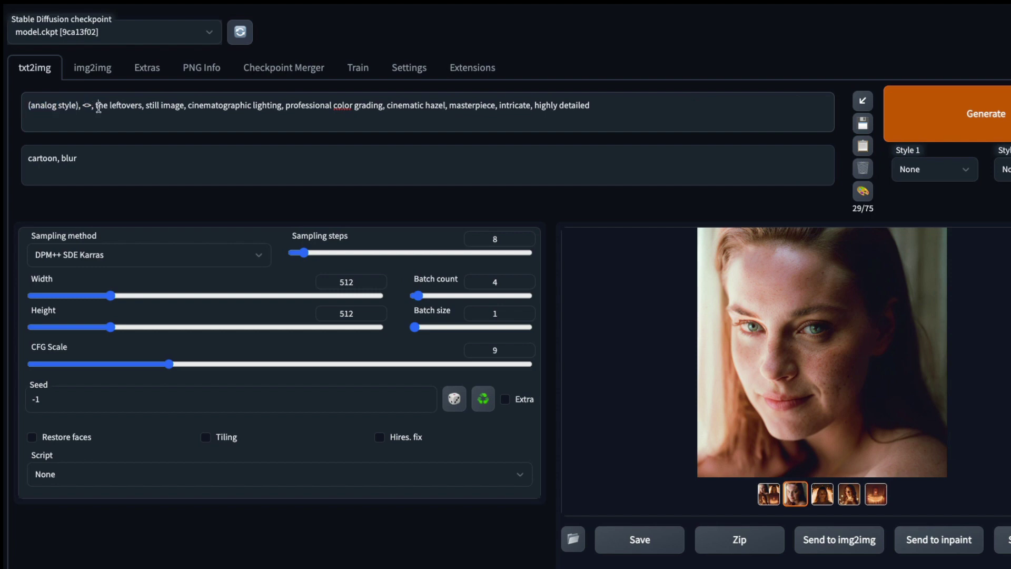
left_click_drag(108, 108, 595, 106)
left_click(606, 106)
Append ". deformed, 3d, blender" to the negative prompt
left_click_drag(87, 160, 26, 159)
left_click(84, 161)
type(". deformed, 3d, blender")
Replace the "<>" placeholder in the prompt with "close shot of a young teenage girl" and generate the images
left_click_drag(83, 106, 93, 105)
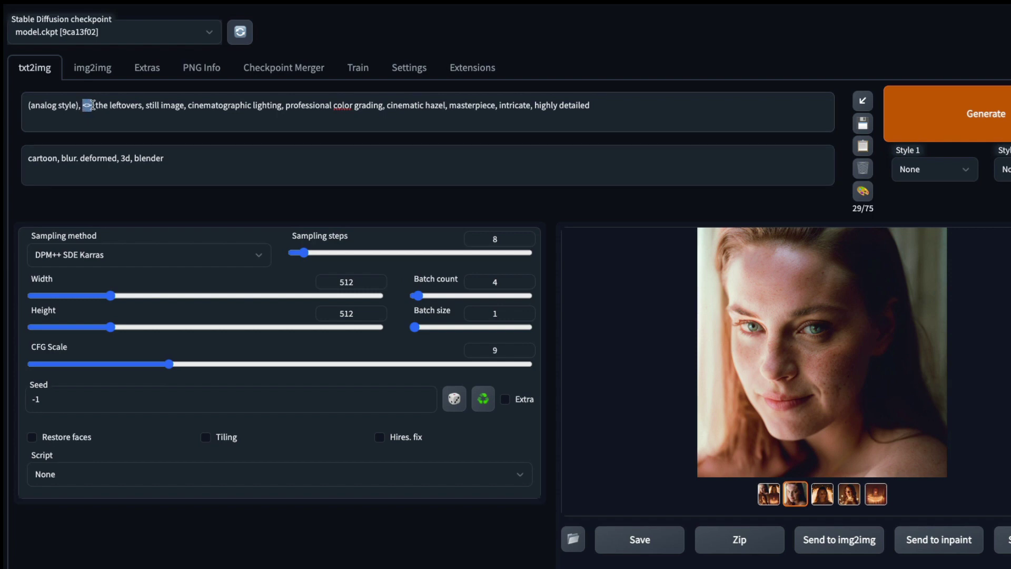
type("close shot")
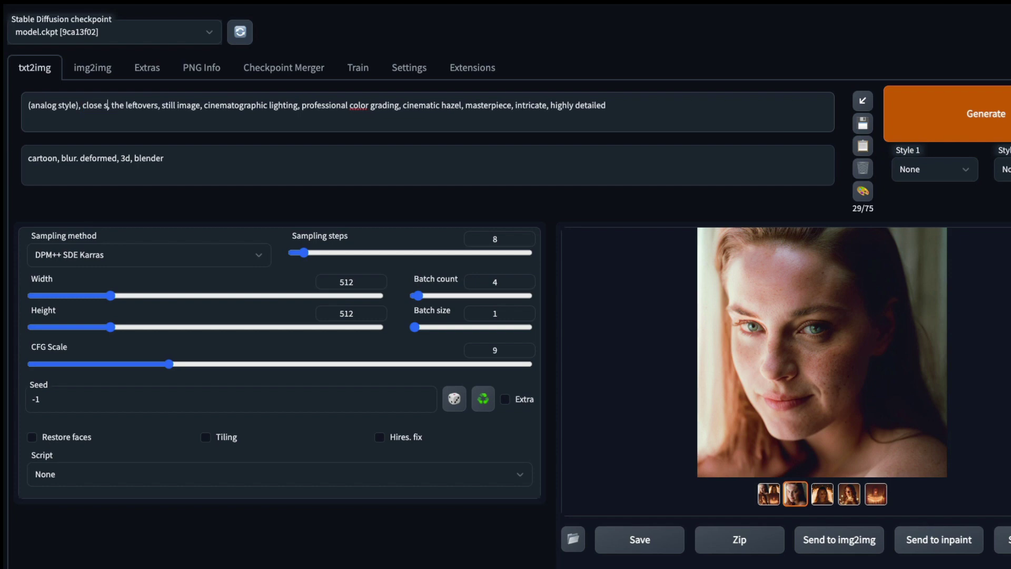
type(" of a")
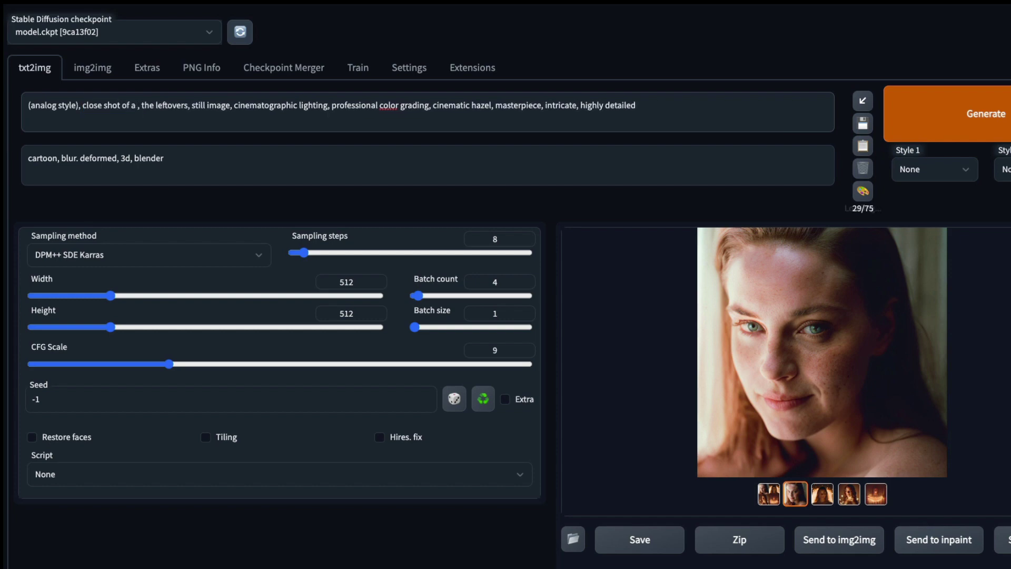
type(" young c")
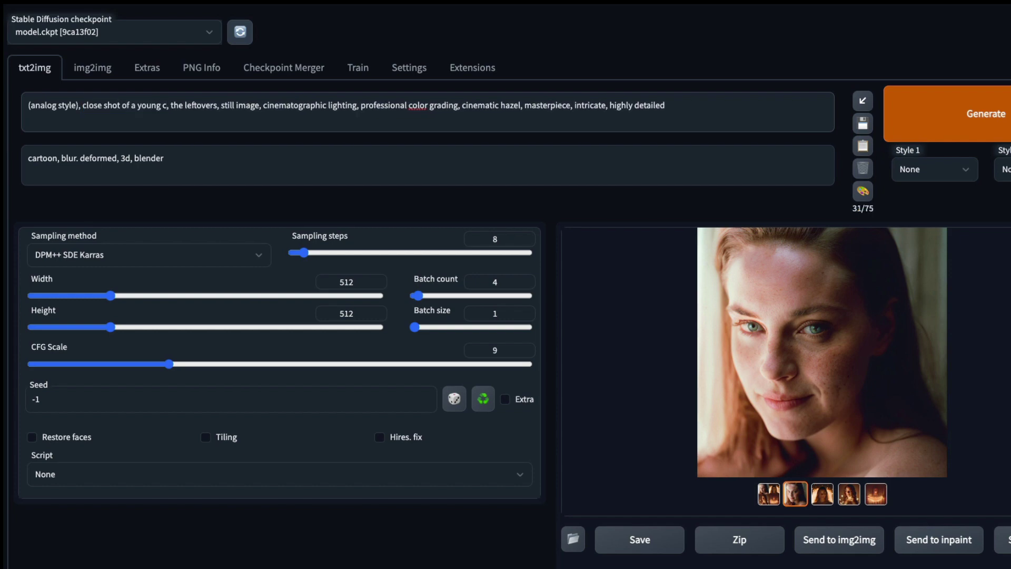
key("BackSpace")
type("teenage girl")
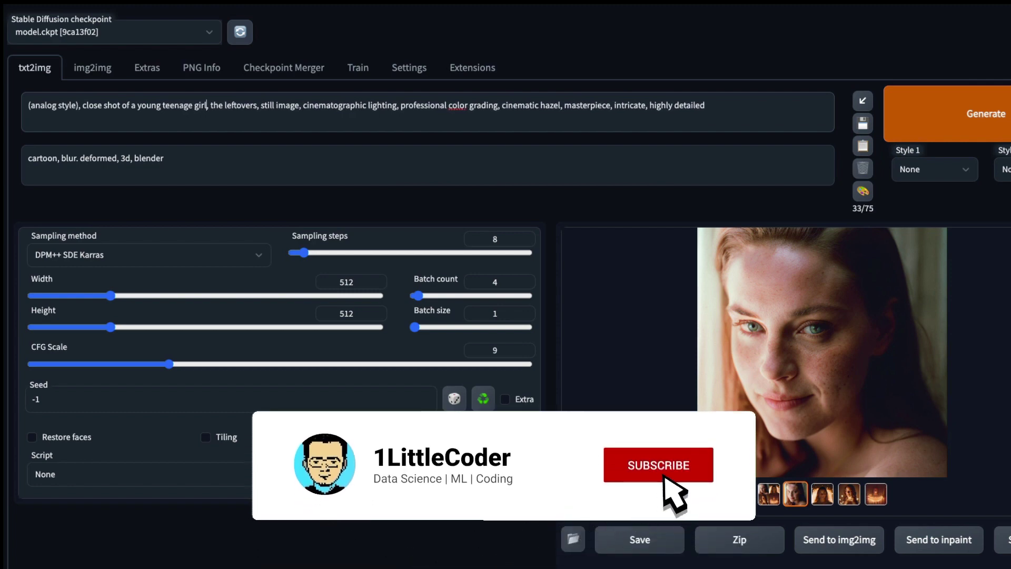
left_click(982, 136)
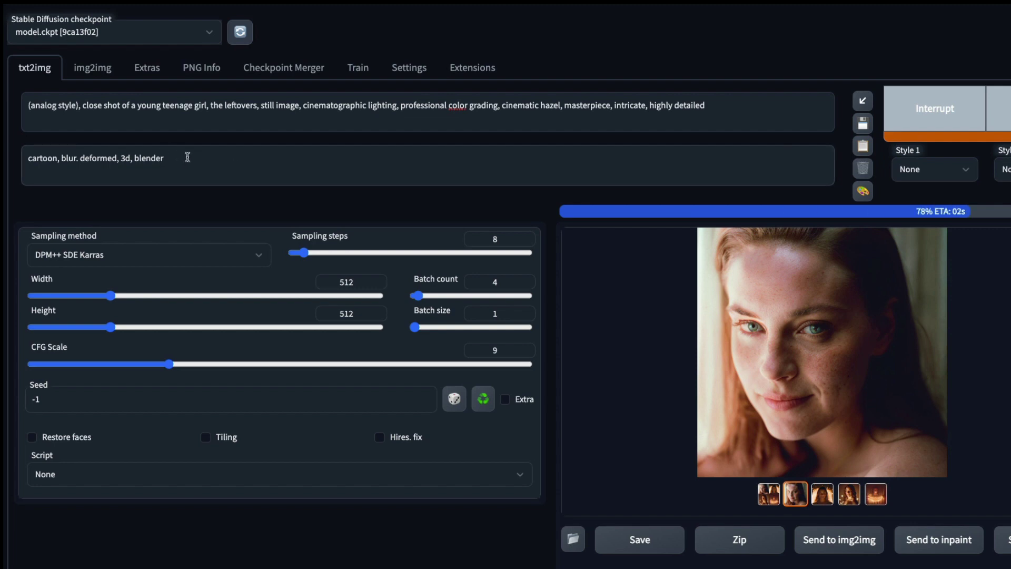
left_click(187, 157)
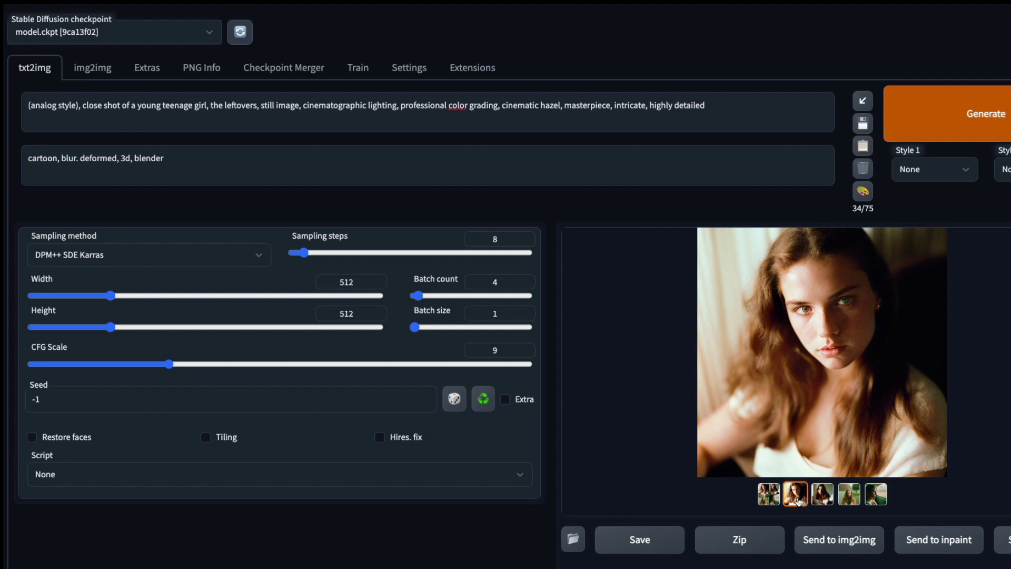
View the generated portraits of the teenage girl one after another at full size, and close the viewer
left_click(849, 372)
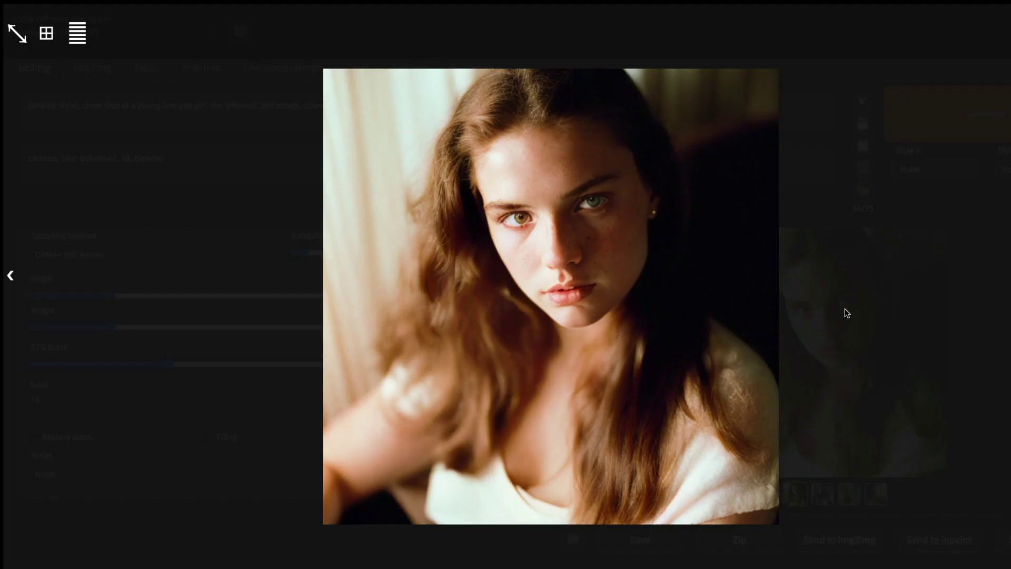
key("Right")
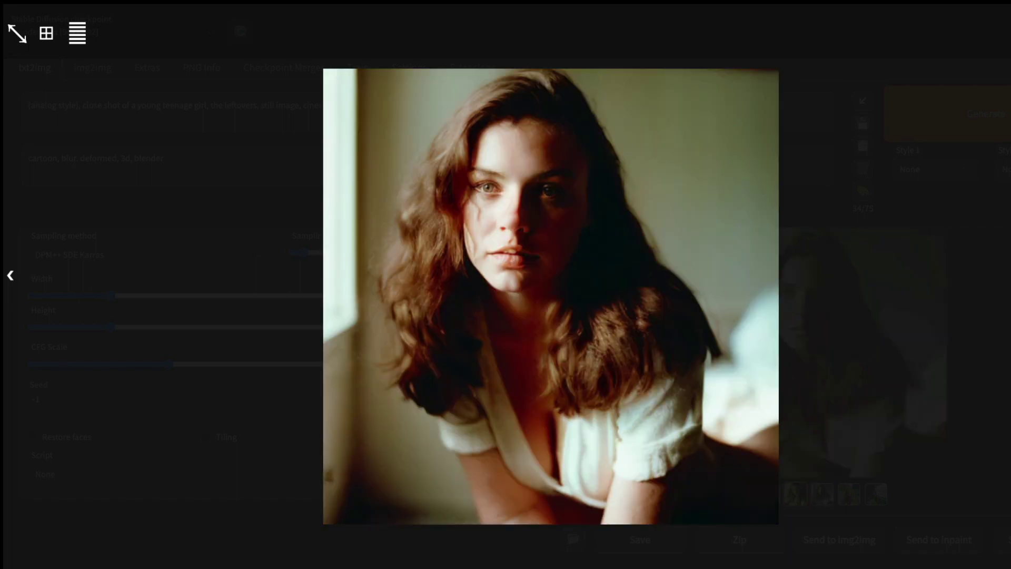
key("Right")
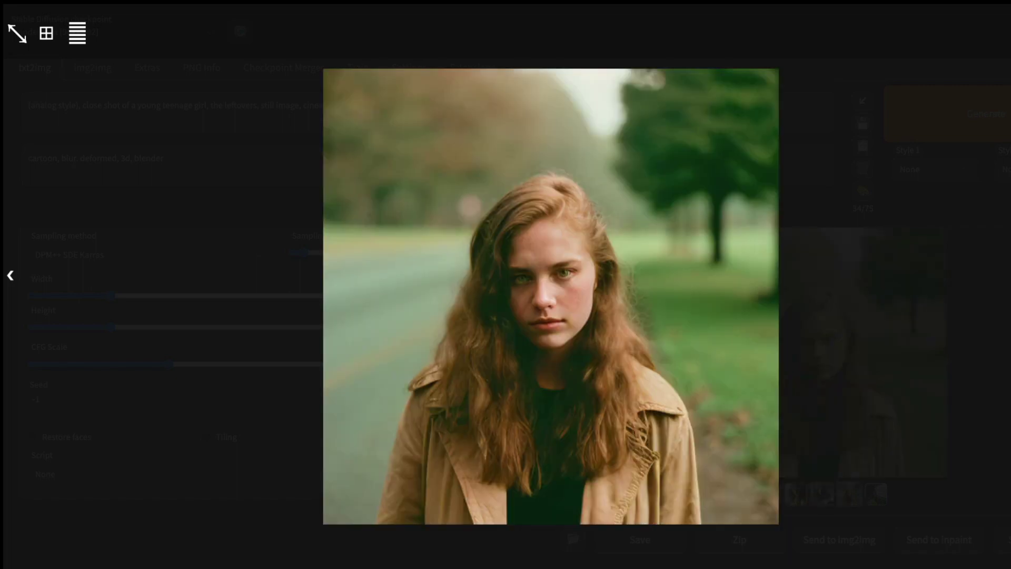
key("Right")
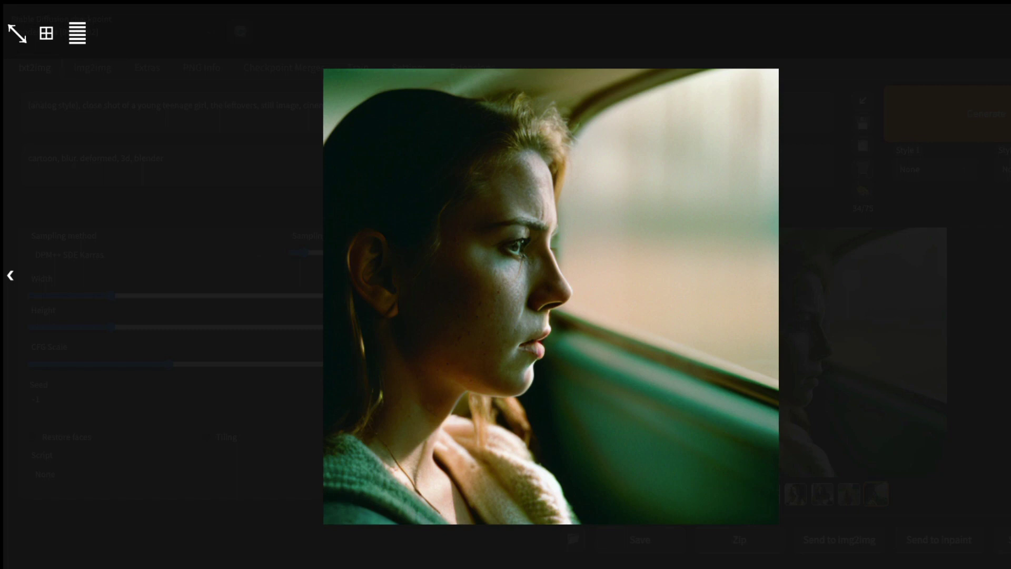
left_click(568, 175)
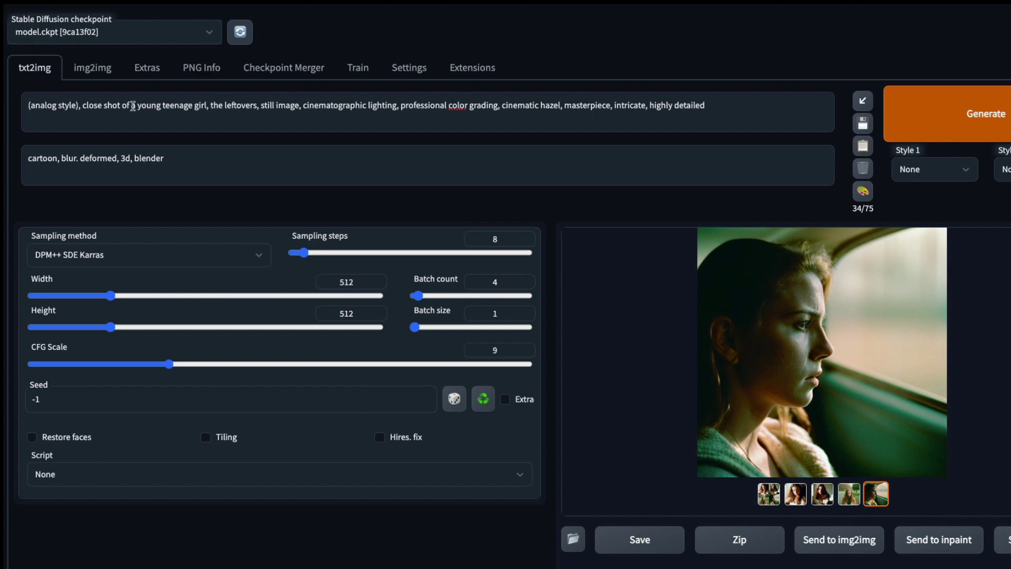
Replace "young teenage girl" in the prompt with "porsche car" and generate the images
left_click_drag(138, 106, 208, 108)
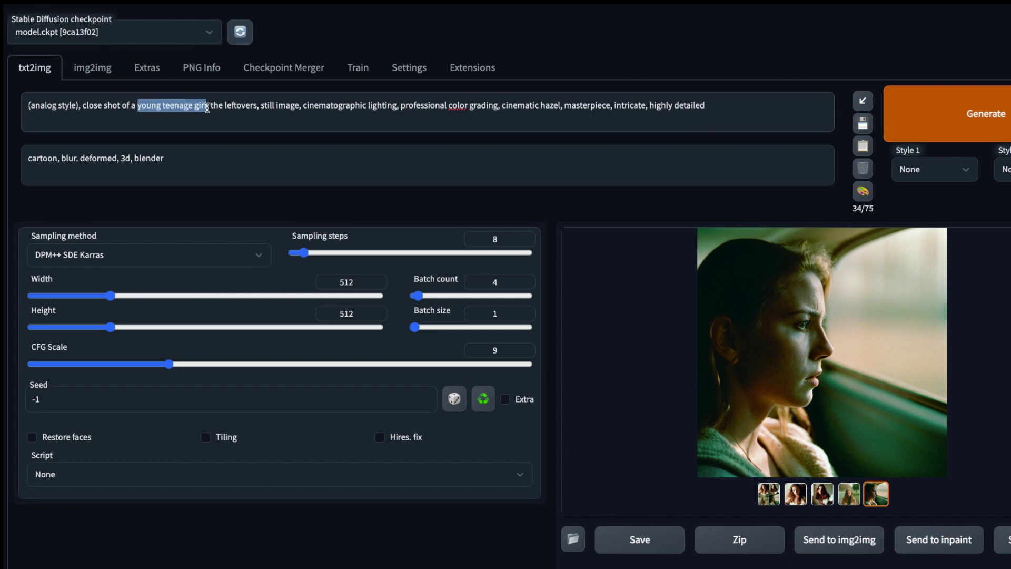
type("porsche")
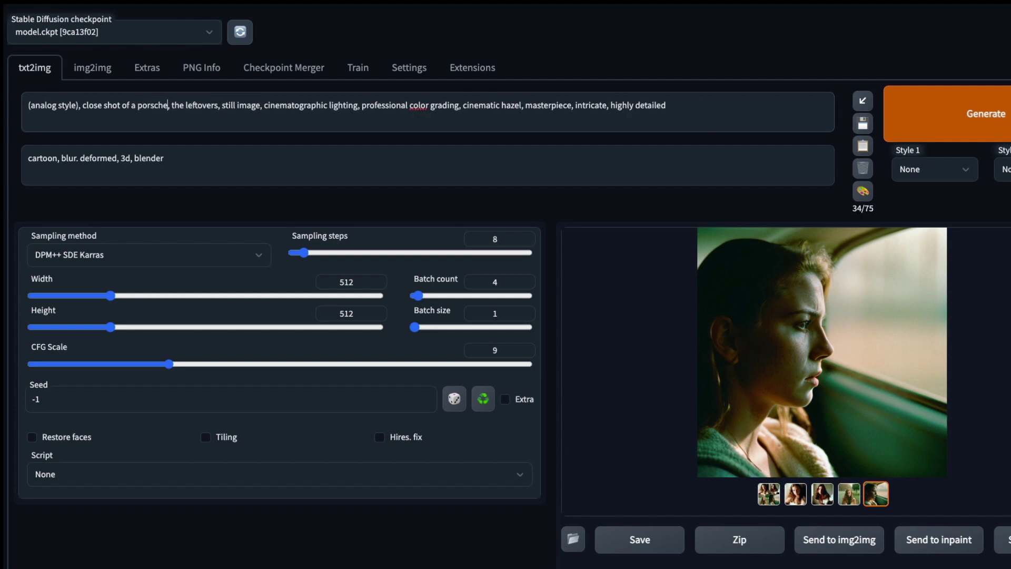
type(" car")
key("ctrl+Return")
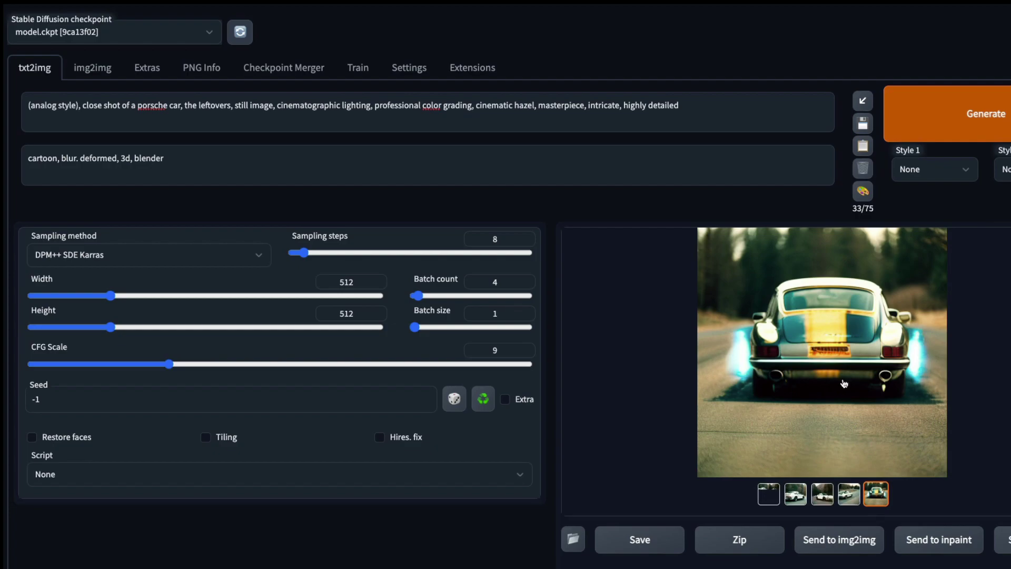
Browse the generated Porsche images and their grid at full size, and close the viewer
left_click(845, 383)
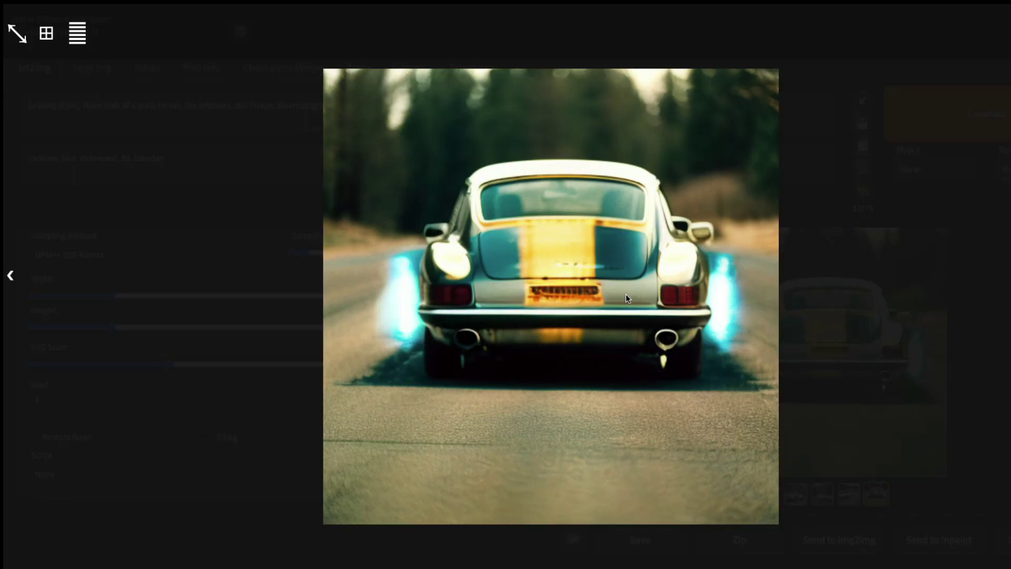
key("Right")
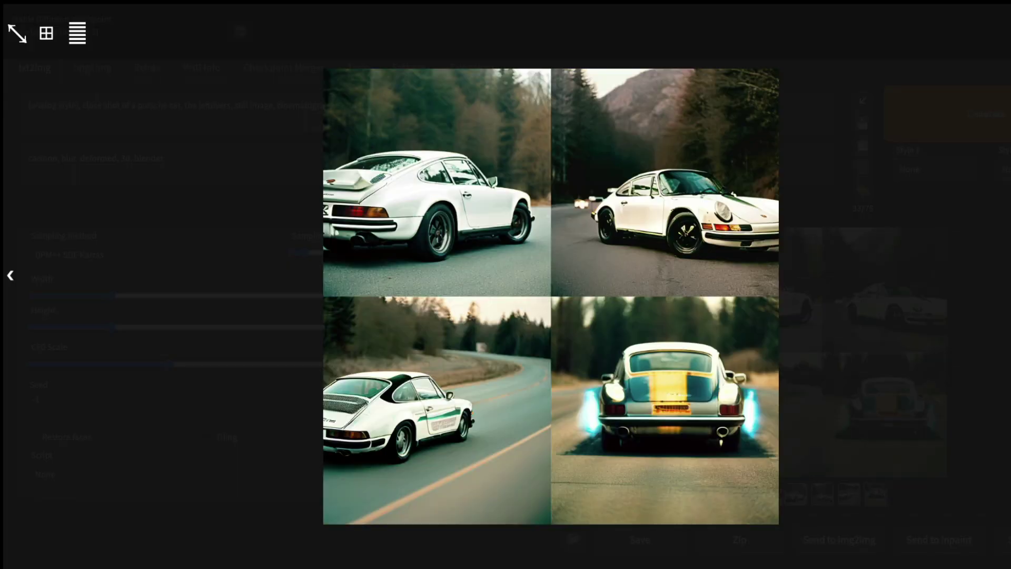
key("Right")
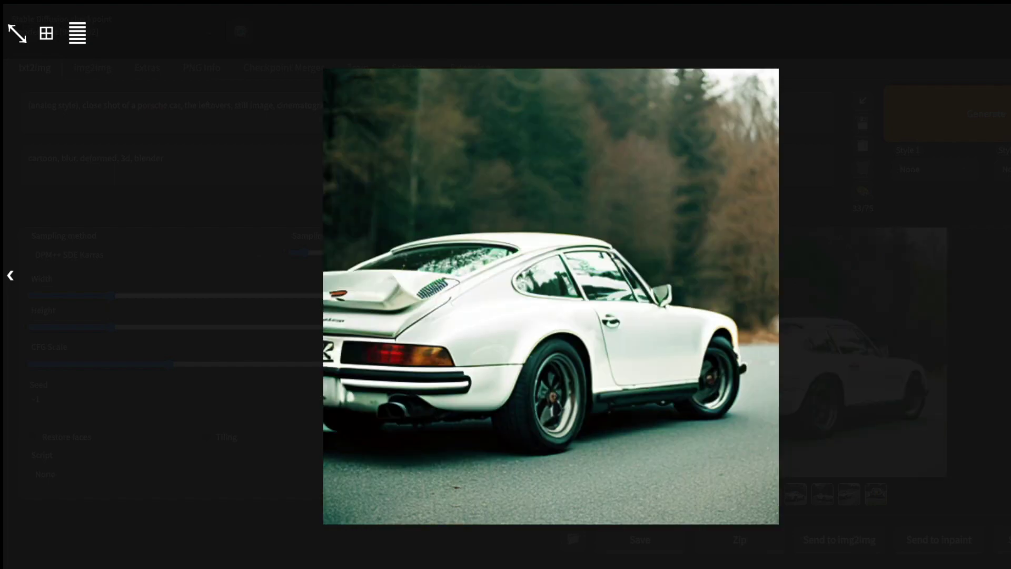
key("Right")
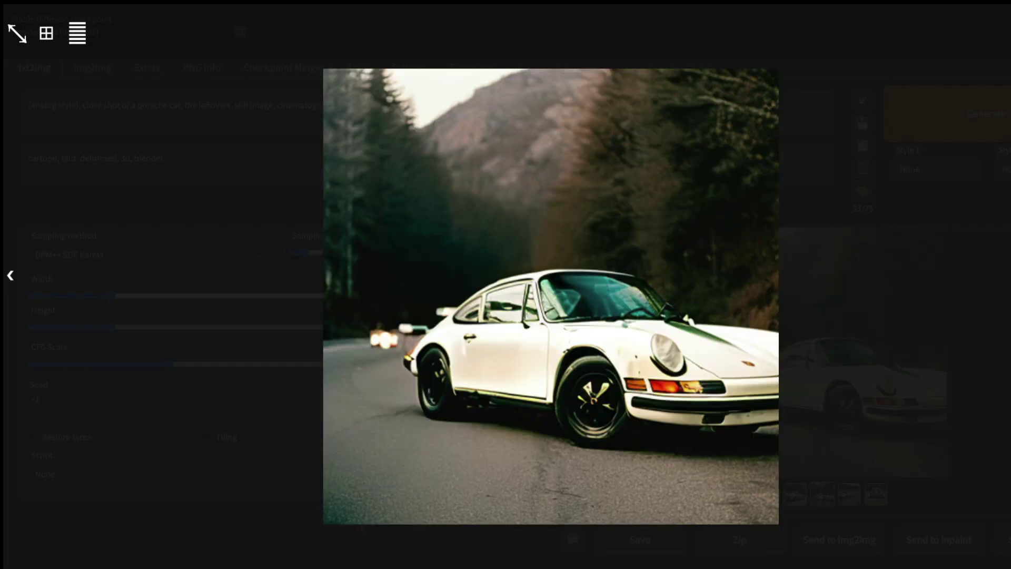
key("Right")
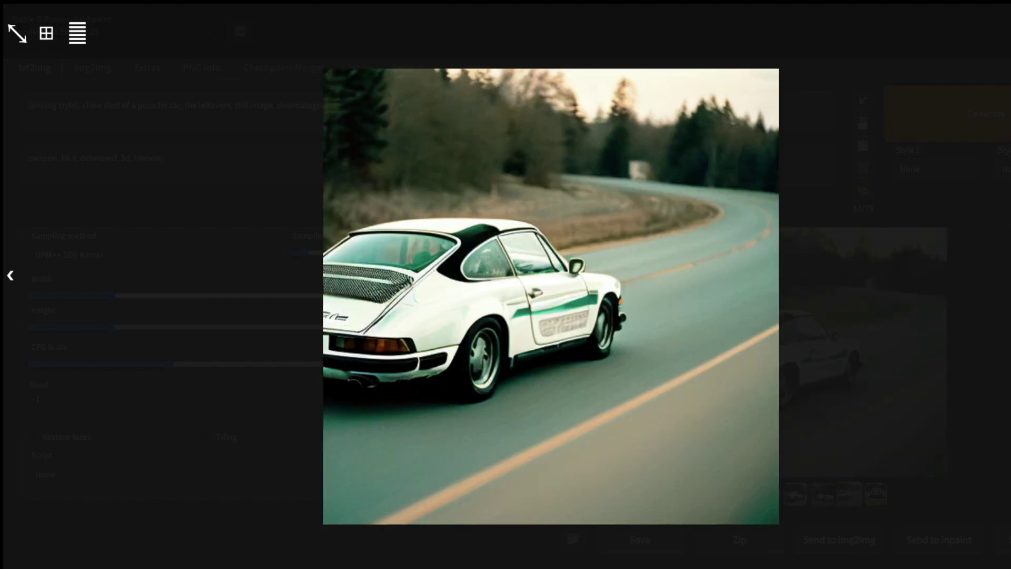
left_click(446, 356)
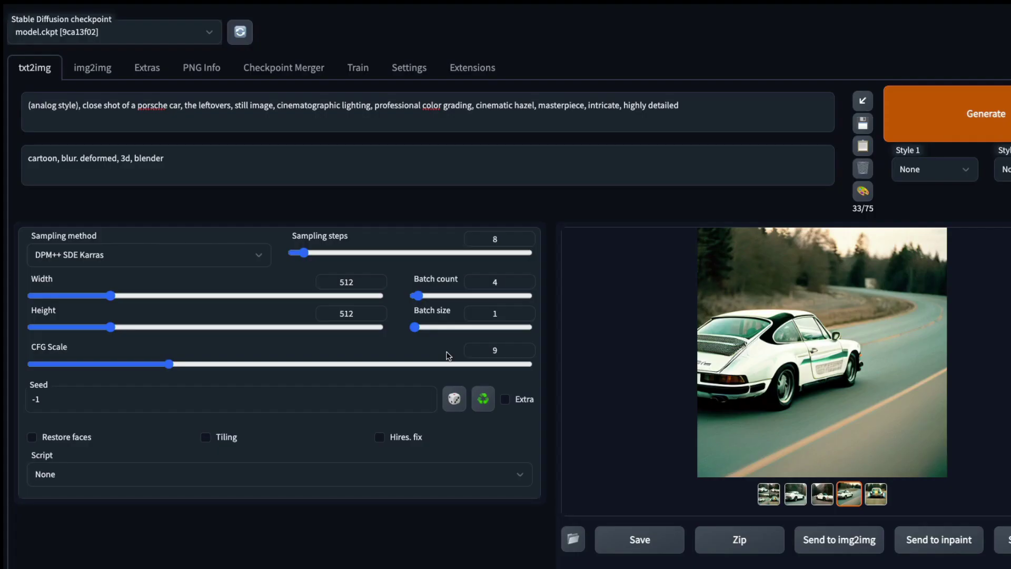
Replace "a porsche car" in the prompt with "ford mustang" and generate the images
left_click_drag(136, 106, 181, 105)
key("BackSpace")
key("BackSpace")
key("BackSpace")
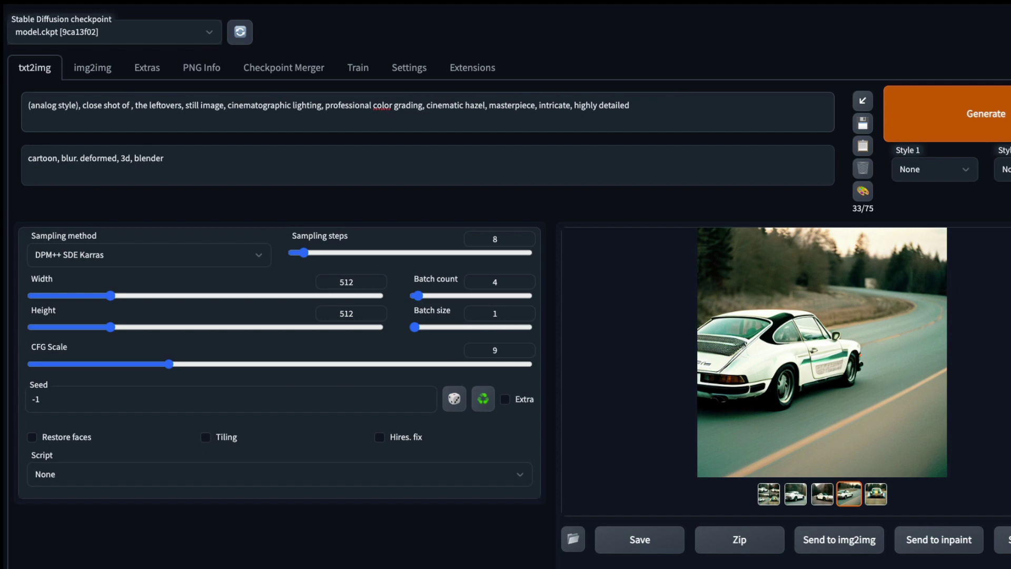
type("ford musta")
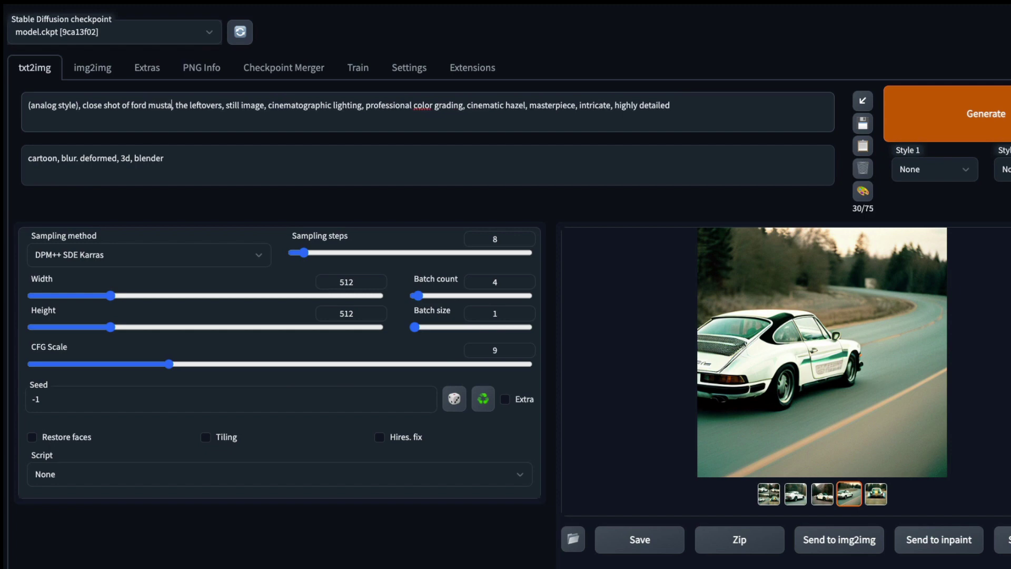
type("ng")
left_click(997, 108)
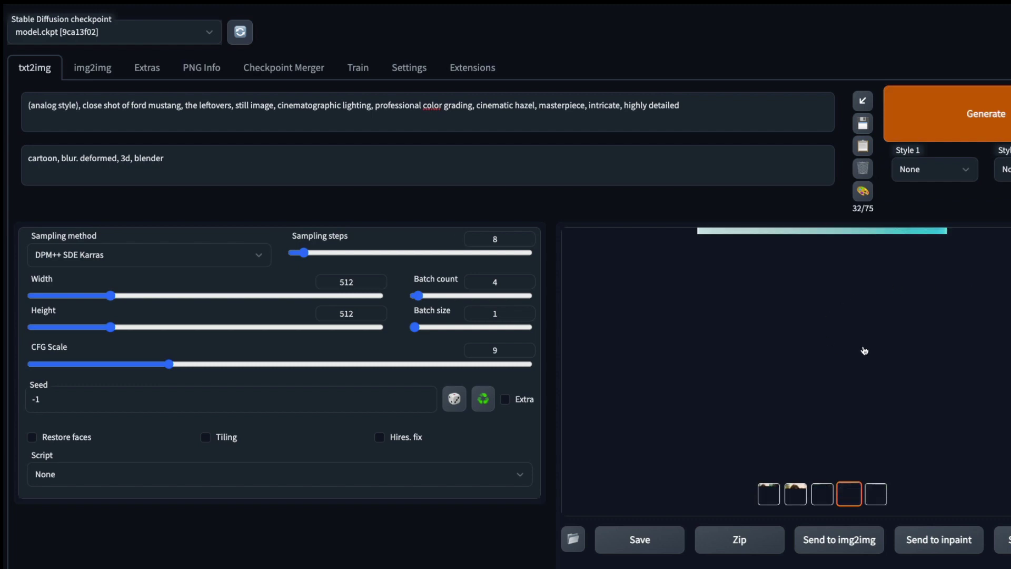
Browse the generated Ford Mustang images and their grid at full size, and close the viewer
left_click(842, 354)
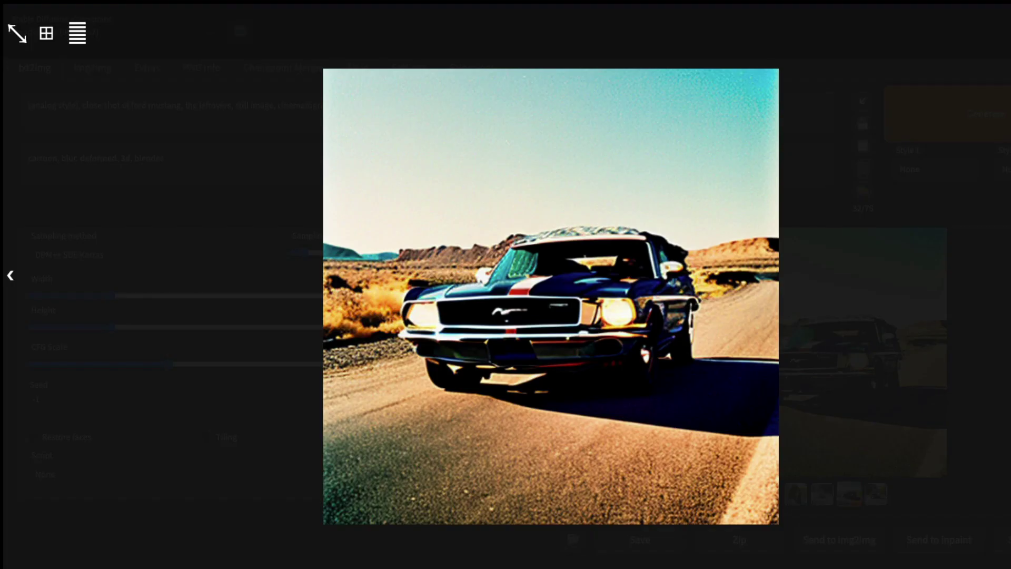
key("Right")
key("Right")
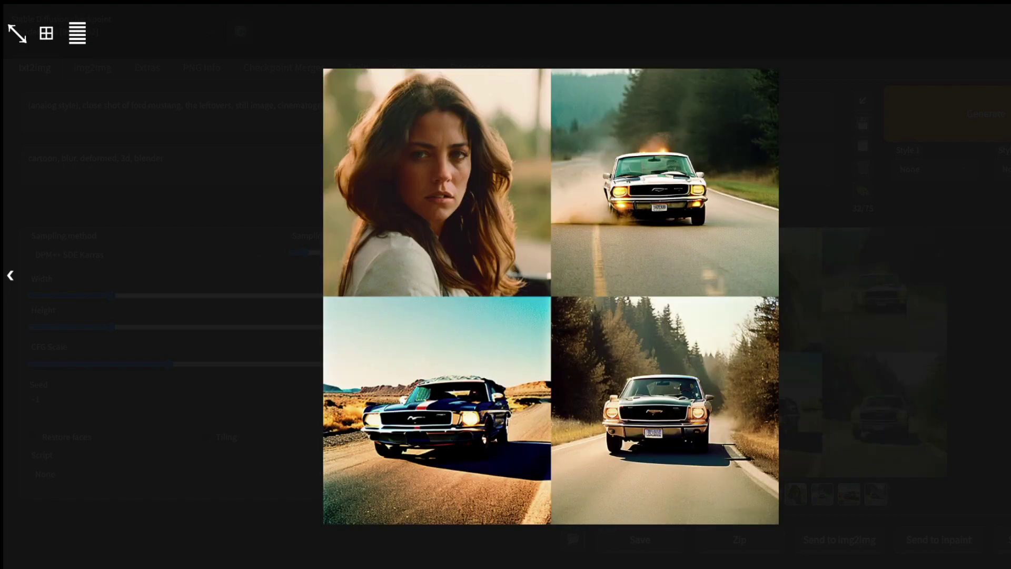
key("Right")
key("Right")
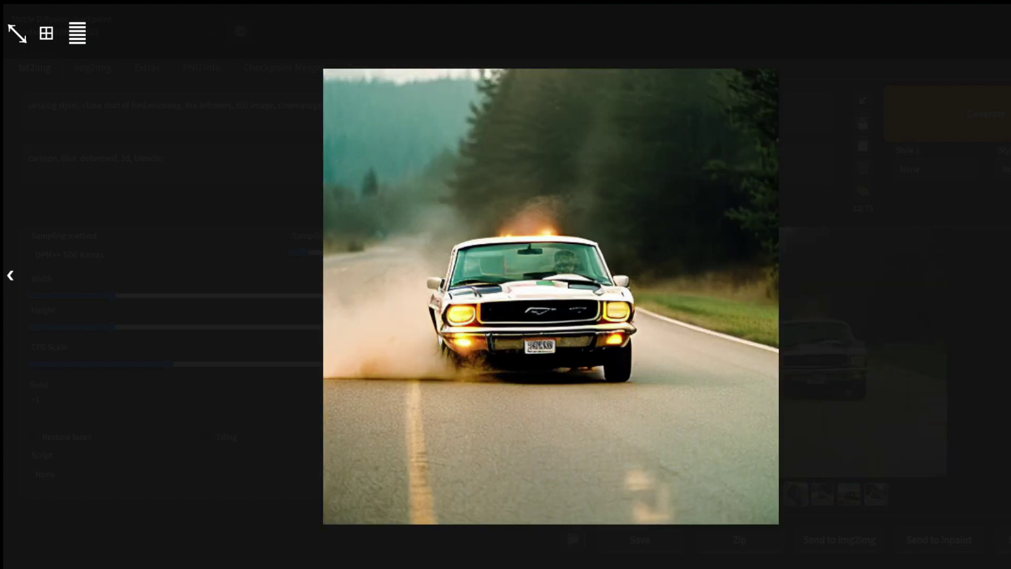
key("Right")
key("Right")
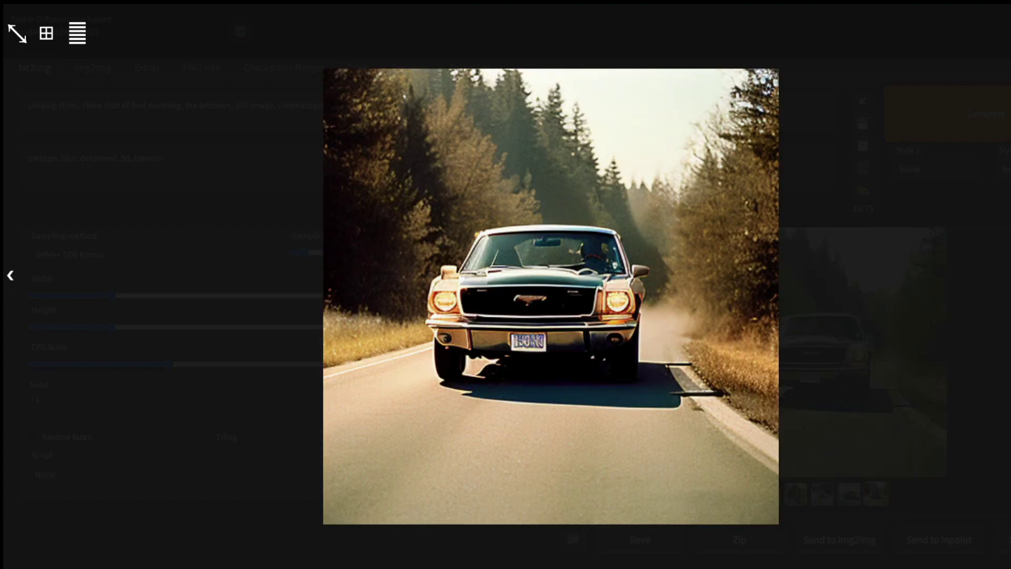
key("Escape")
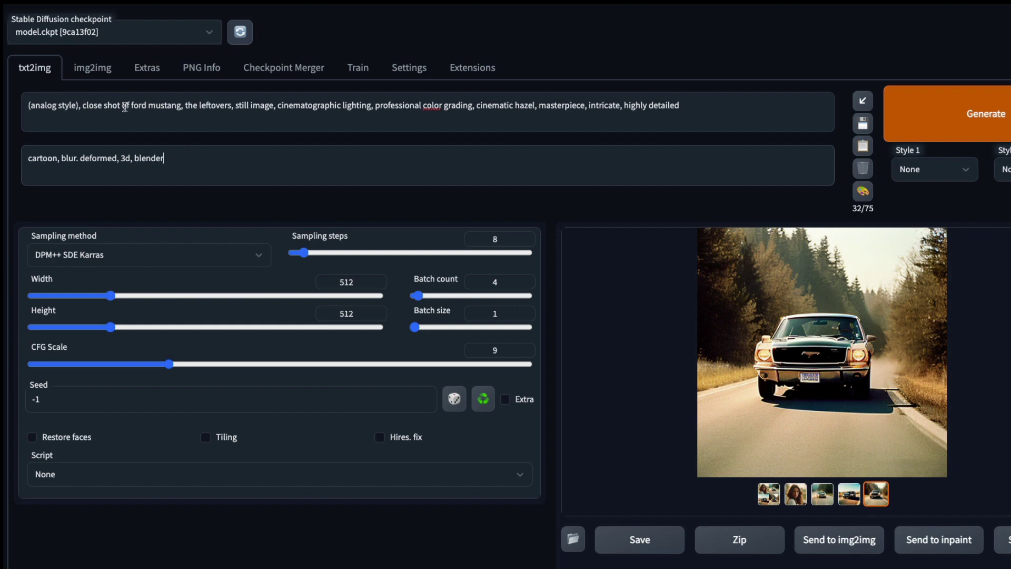
Replace "ford mustang" in the prompt with "an old man"
left_click_drag(131, 106, 184, 104)
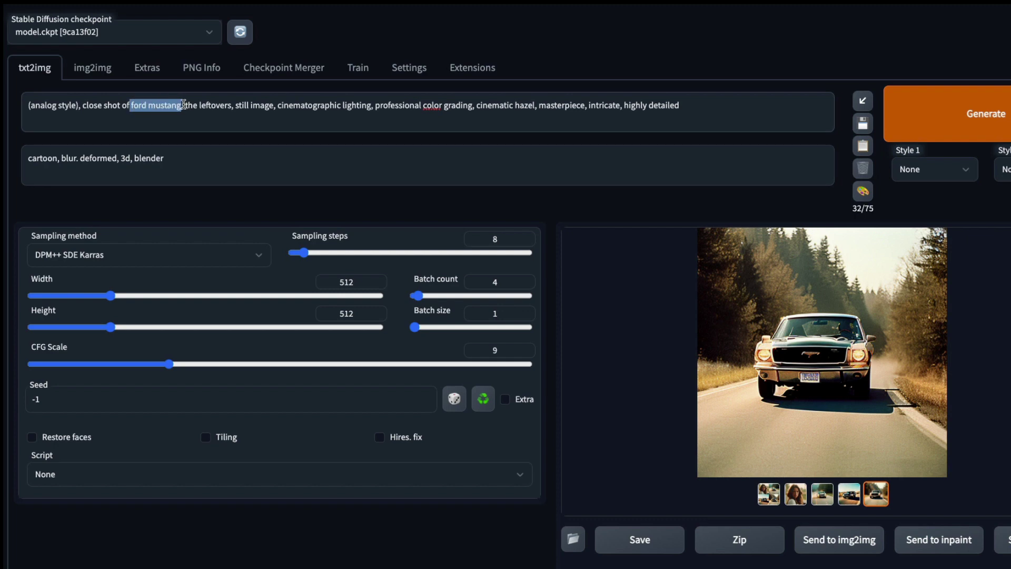
key("BackSpace")
type("a")
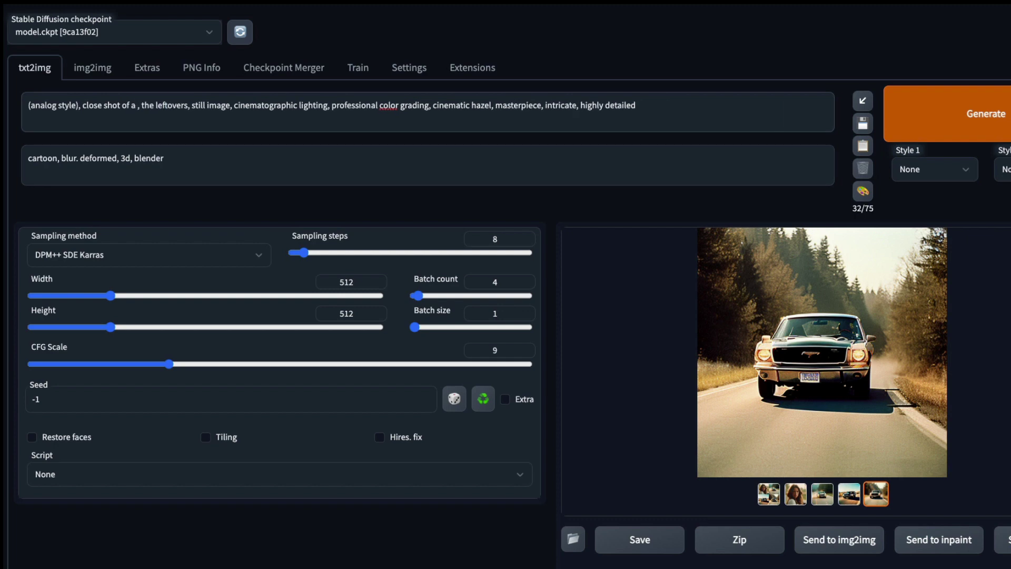
type("n old man ")
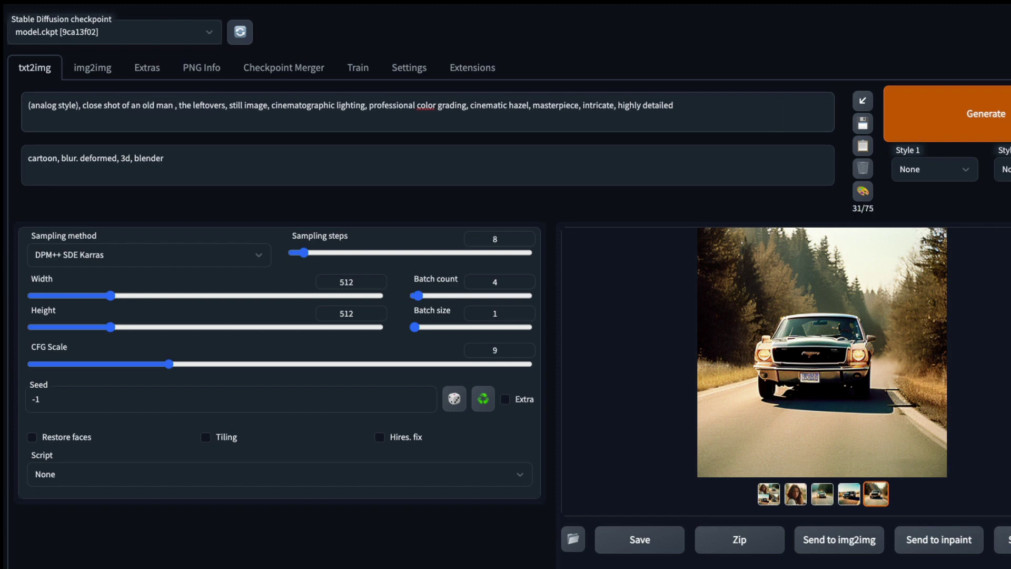
type("near thel i")
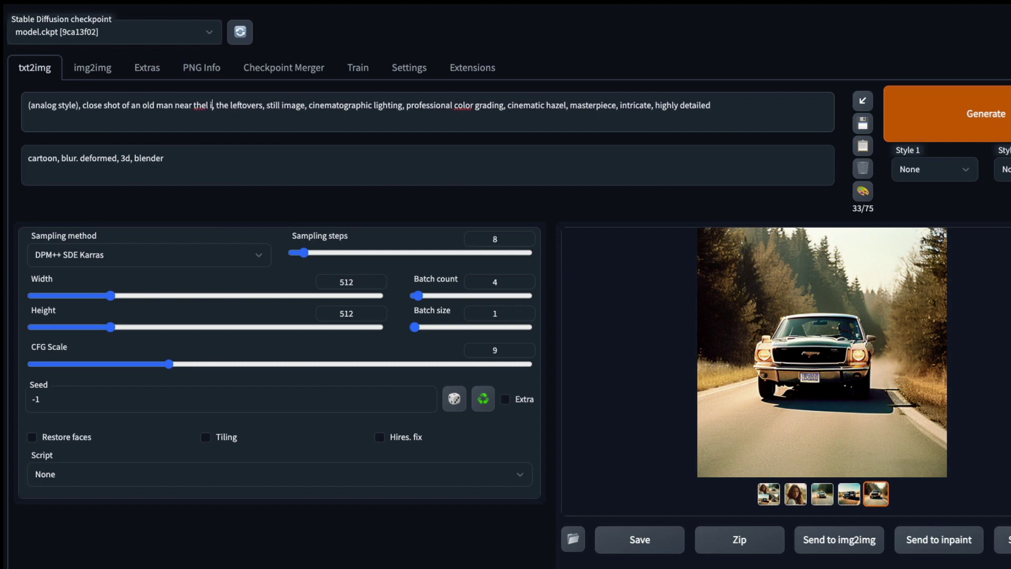
key("BackSpace")
key("BackSpace")
key("BackSpace")
key("BackSpace")
key("BackSpace")
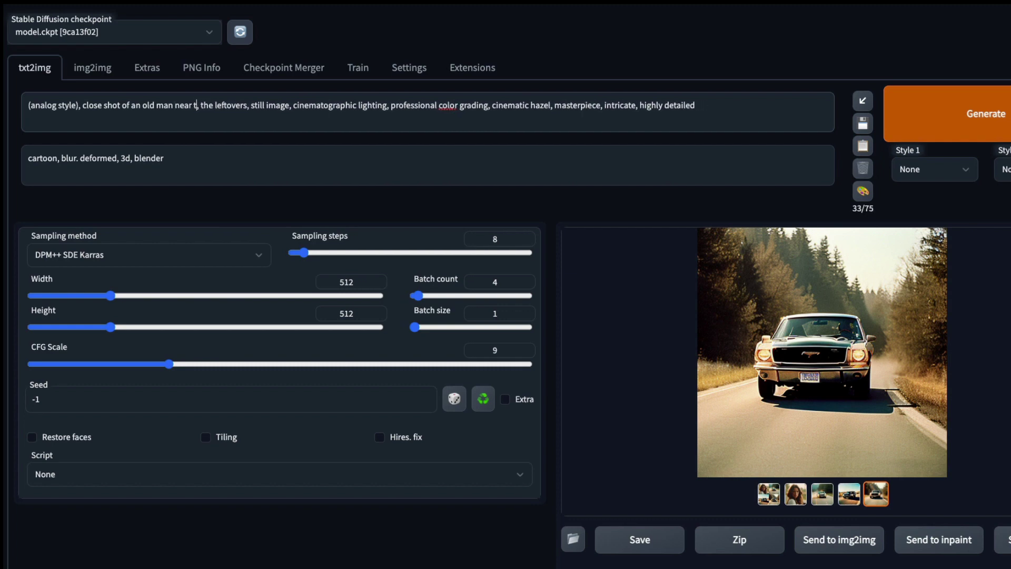
key("BackSpace")
key("BackSpace")
key("BackSpace")
key("BackSpace")
key("BackSpace")
key("BackSpace")
Add "with blurred red lights in the background" after "an old man" in the prompt and generate the images
type("with")
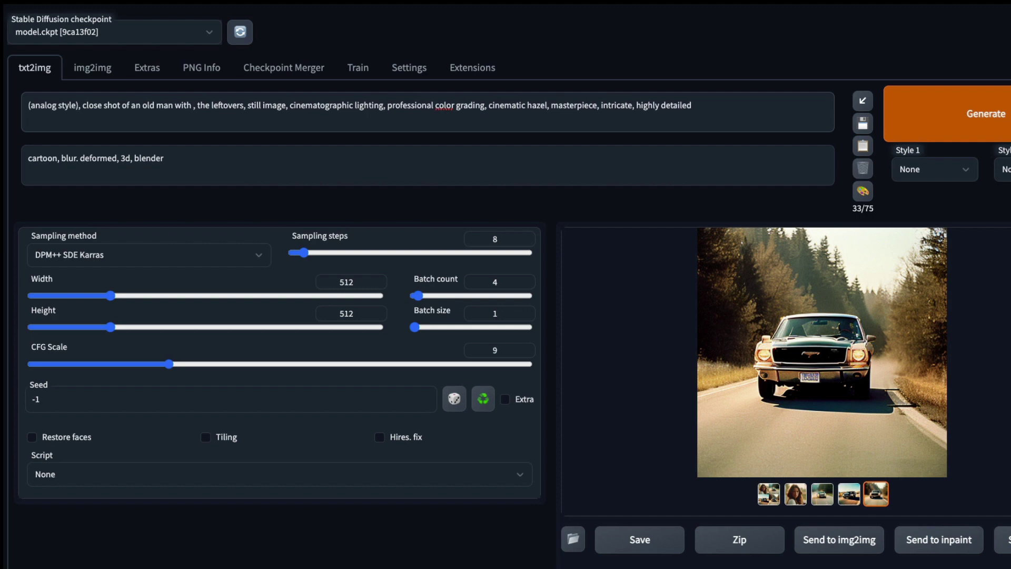
key("BackSpace")
type("blurred ligh")
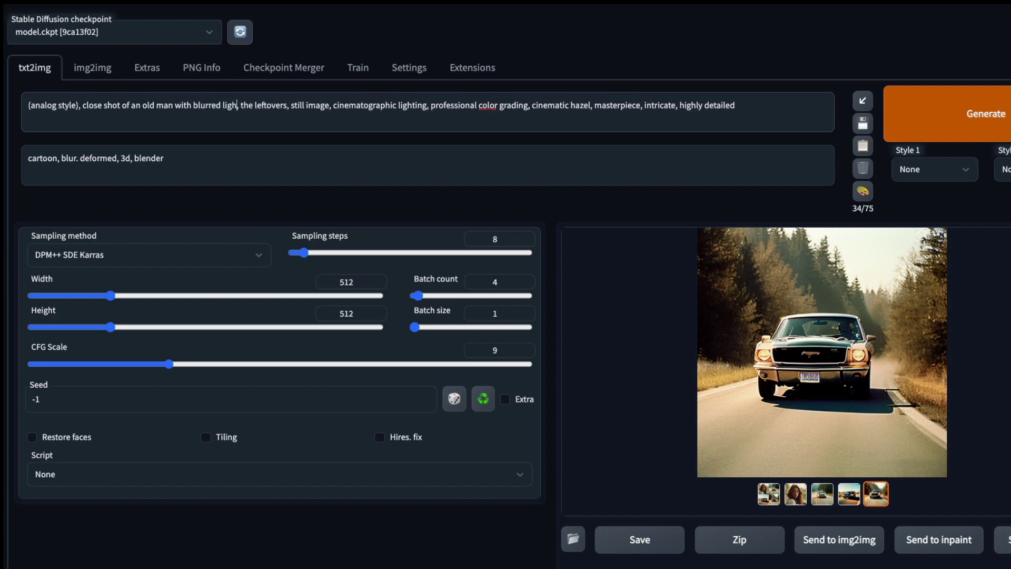
key("BackSpace")
key("BackSpace")
key("BackSpace")
key("BackSpace")
type("red lig")
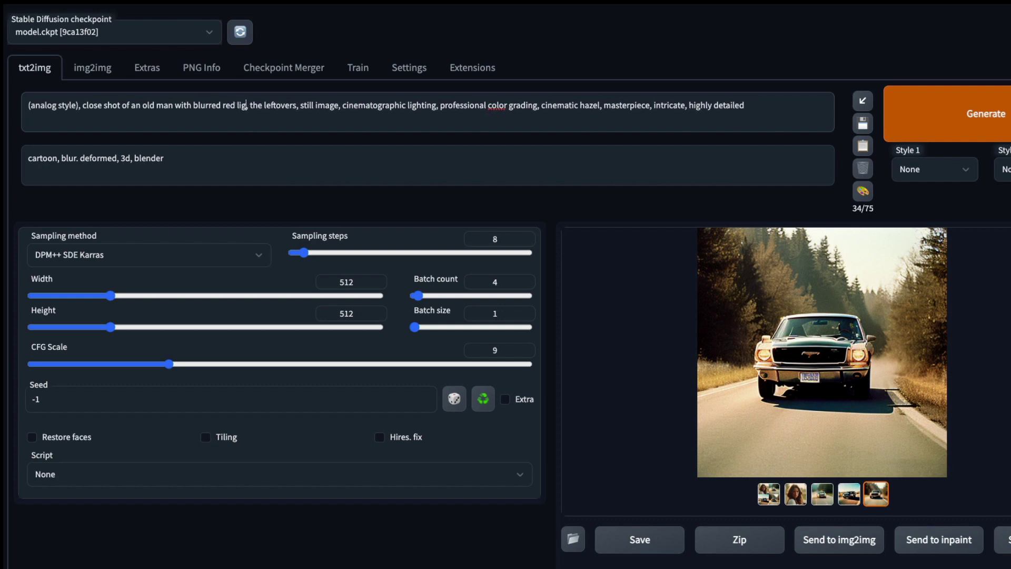
type("hts in the backgri")
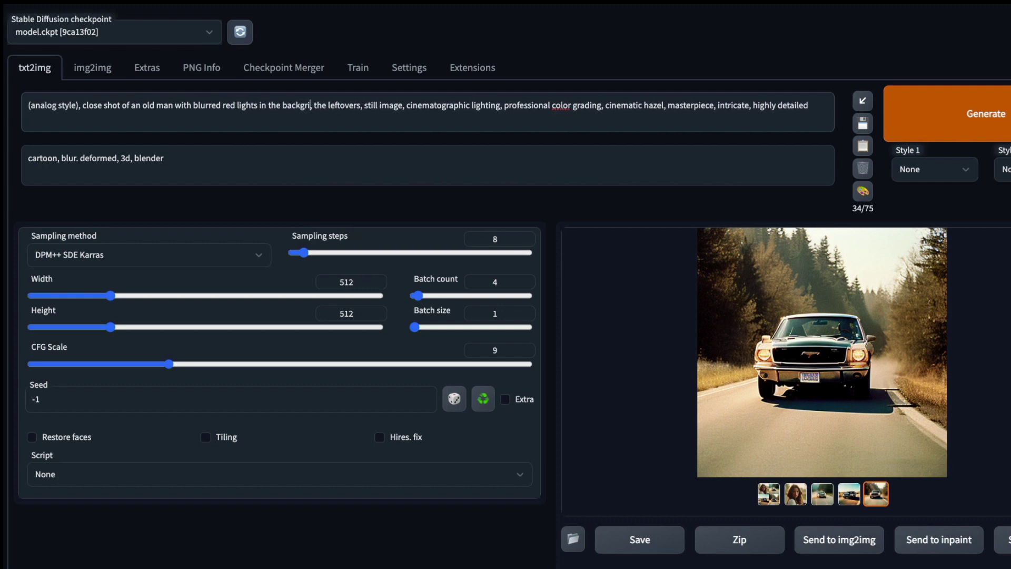
key("BackSpace")
type("ound")
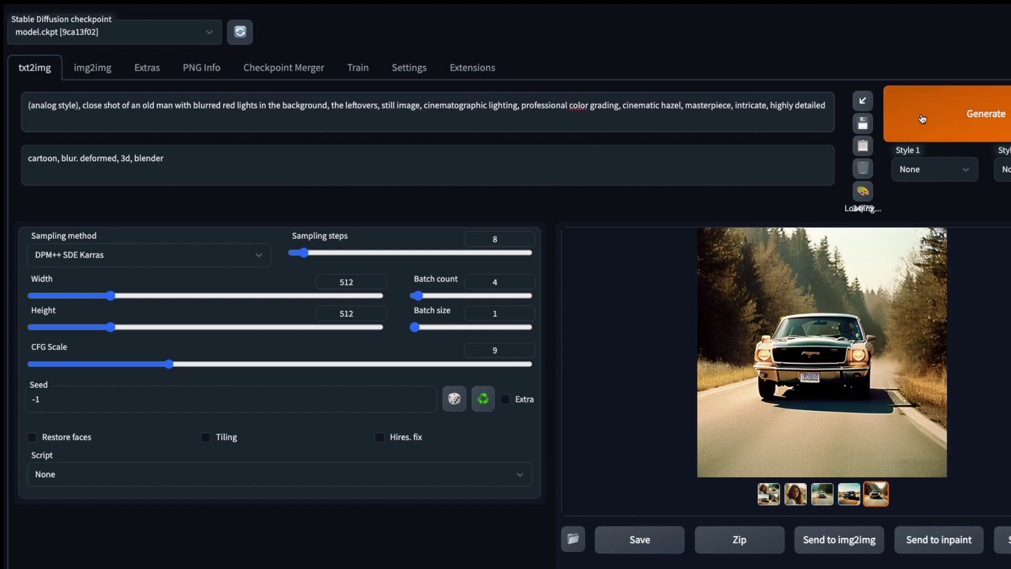
left_click(923, 118)
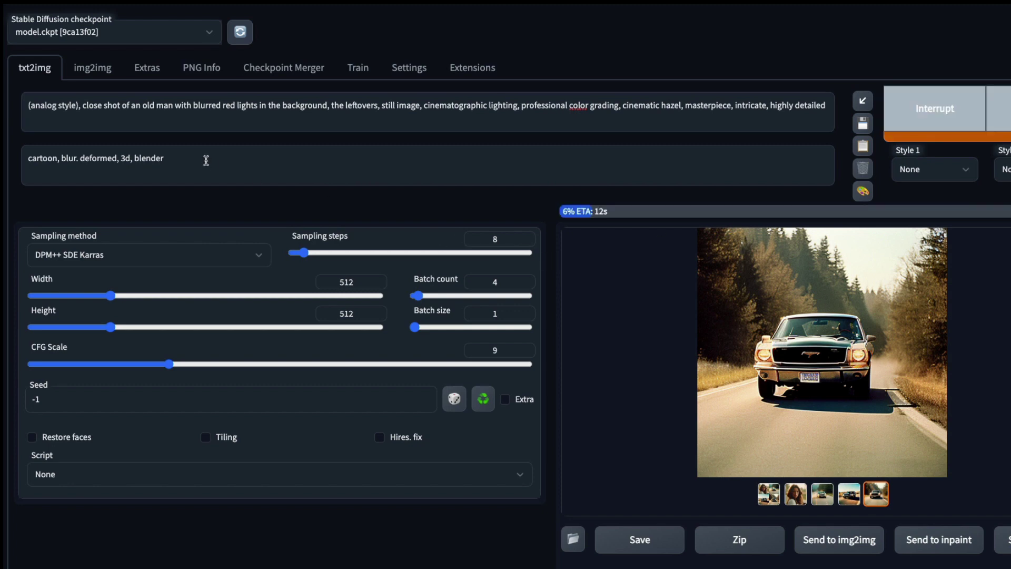
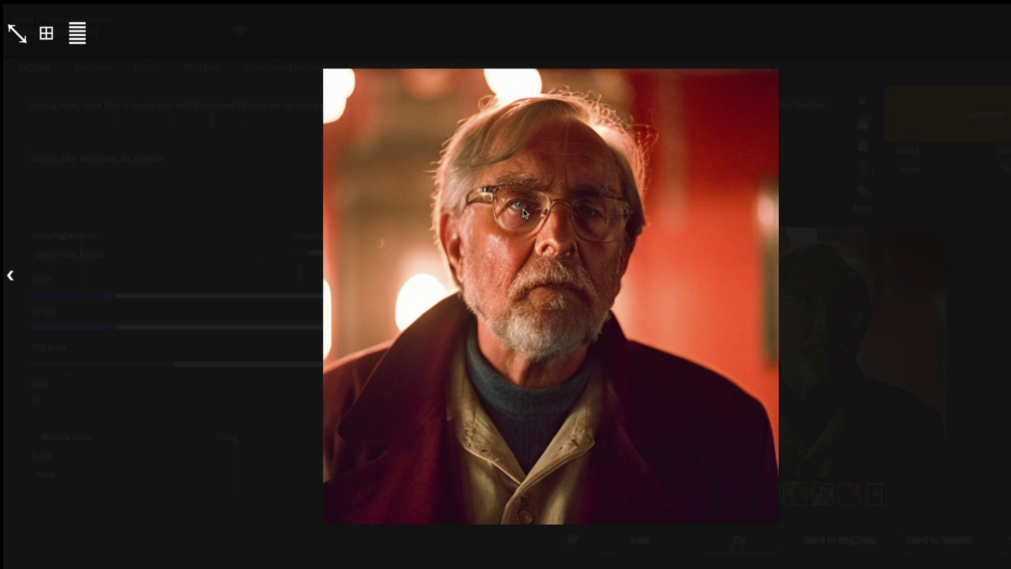
Browse the generated old man images and their grid at full size, and close the viewer
key("Right")
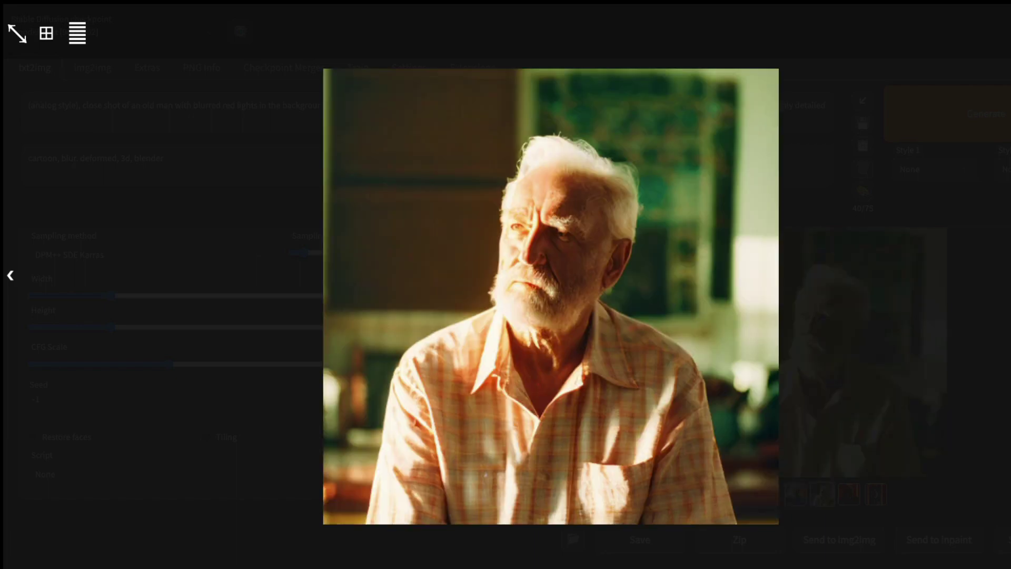
key("Right")
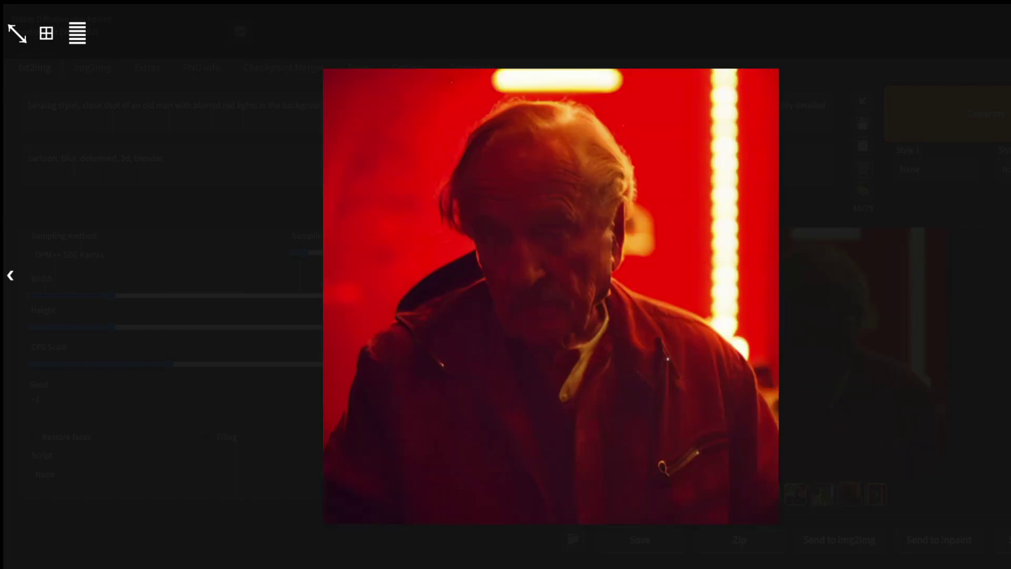
key("Right")
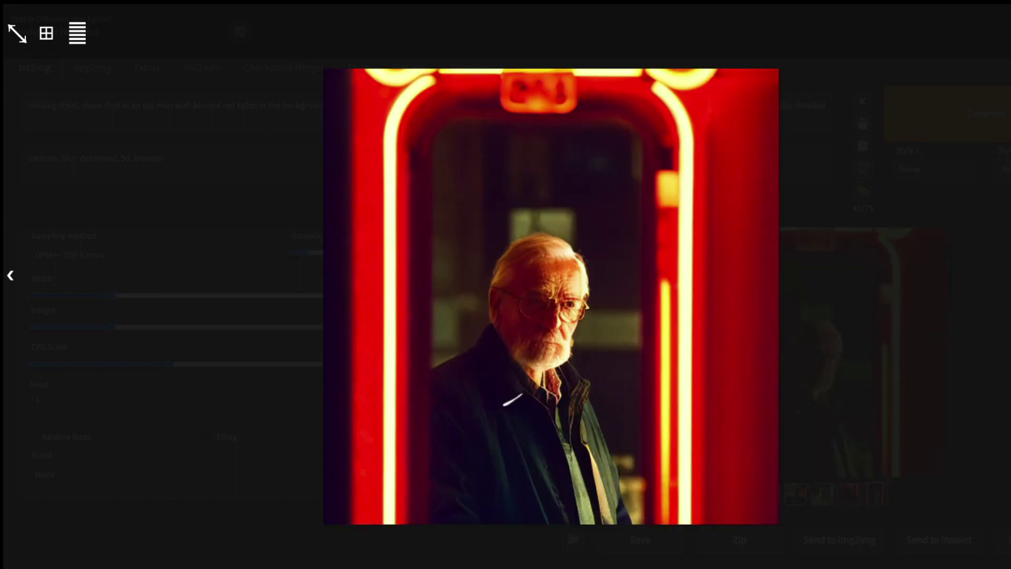
key("Right")
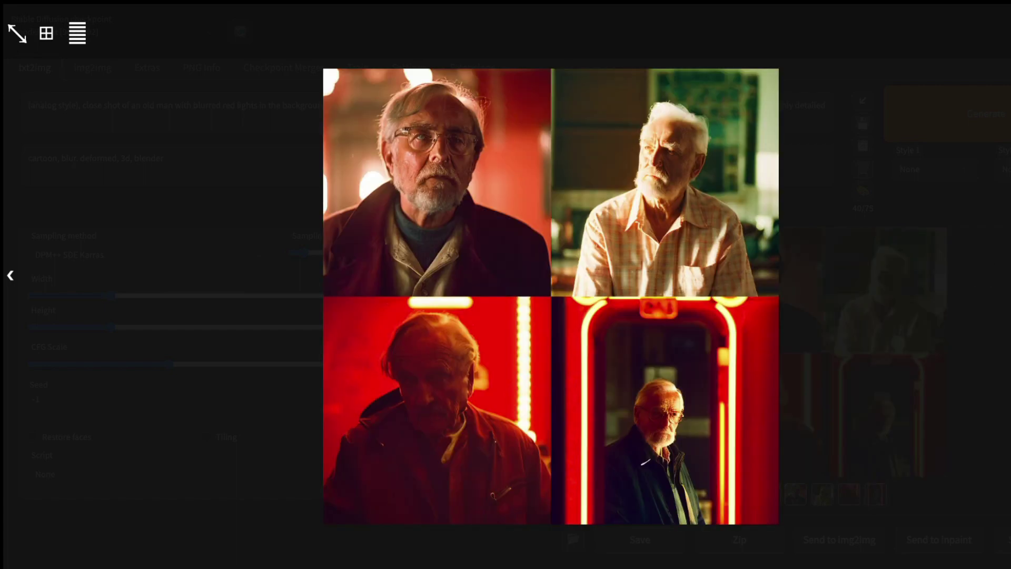
key("Escape")
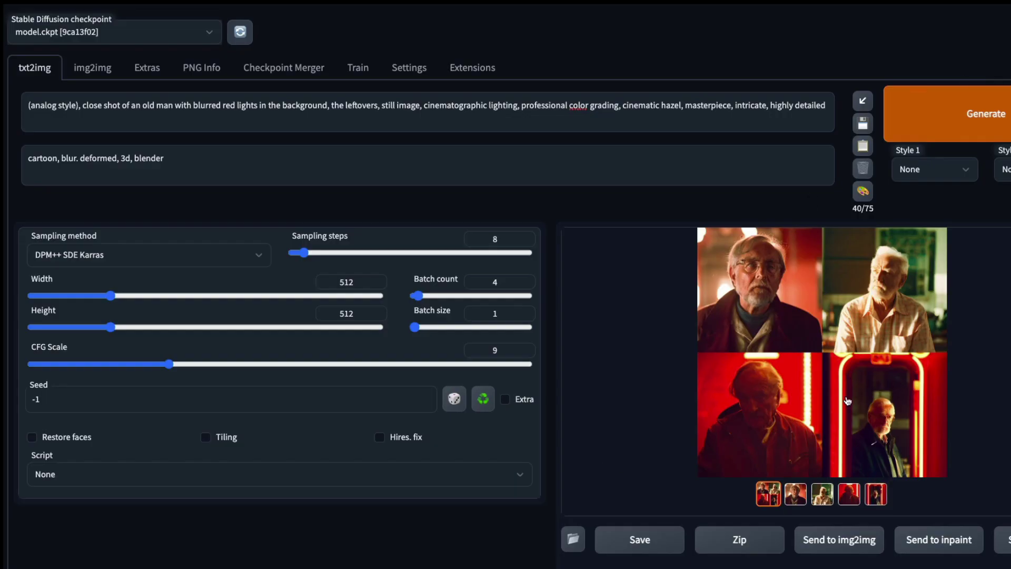
left_click(871, 324)
key("Escape")
Select the image of the old man with glasses and a dark red coat and send it to img2img
scroll(958, 471, "down", 1)
left_click(820, 472)
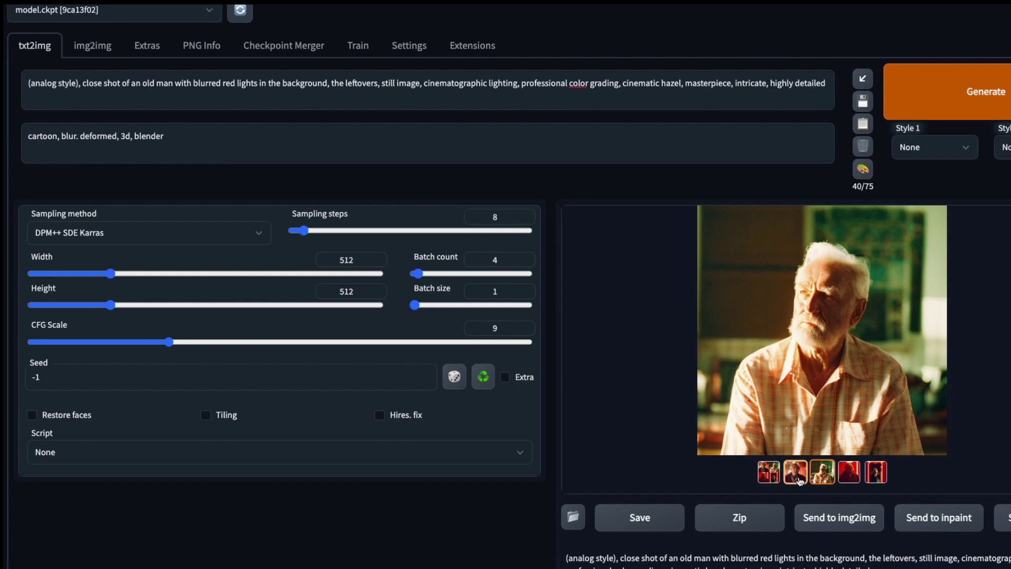
left_click(801, 477)
left_click(850, 473)
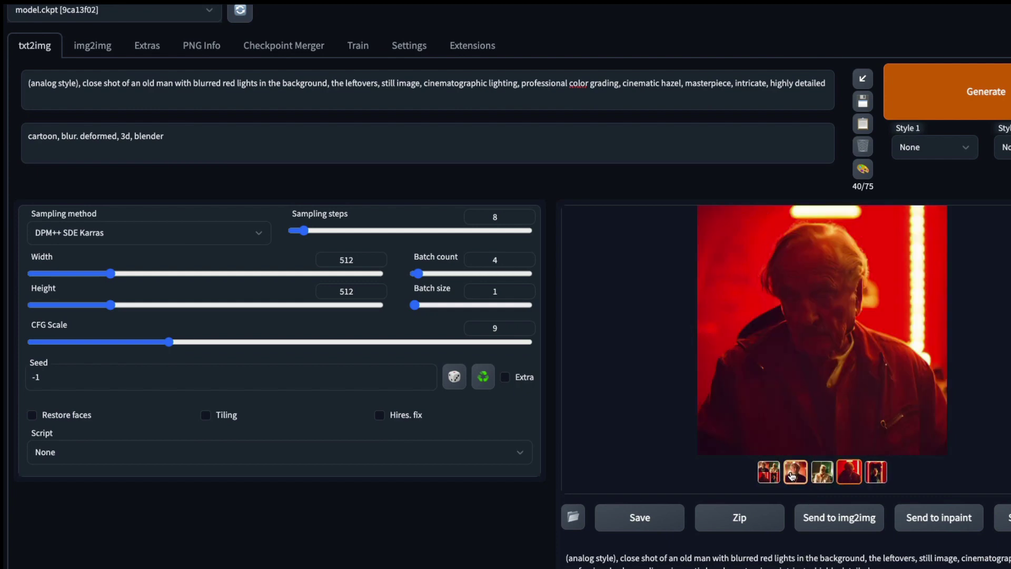
left_click(794, 475)
left_click(839, 517)
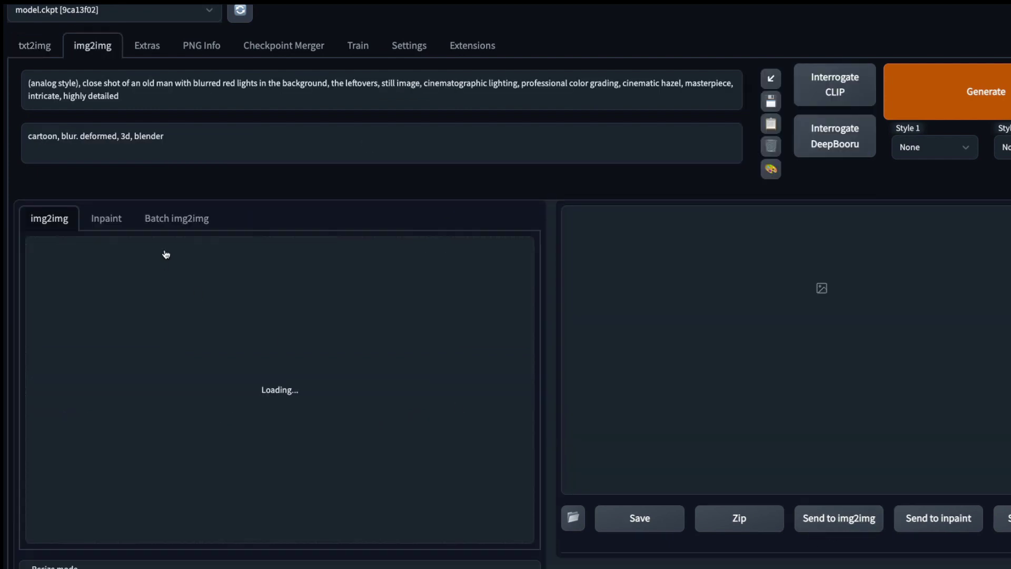
scroll(294, 390, "down", 1)
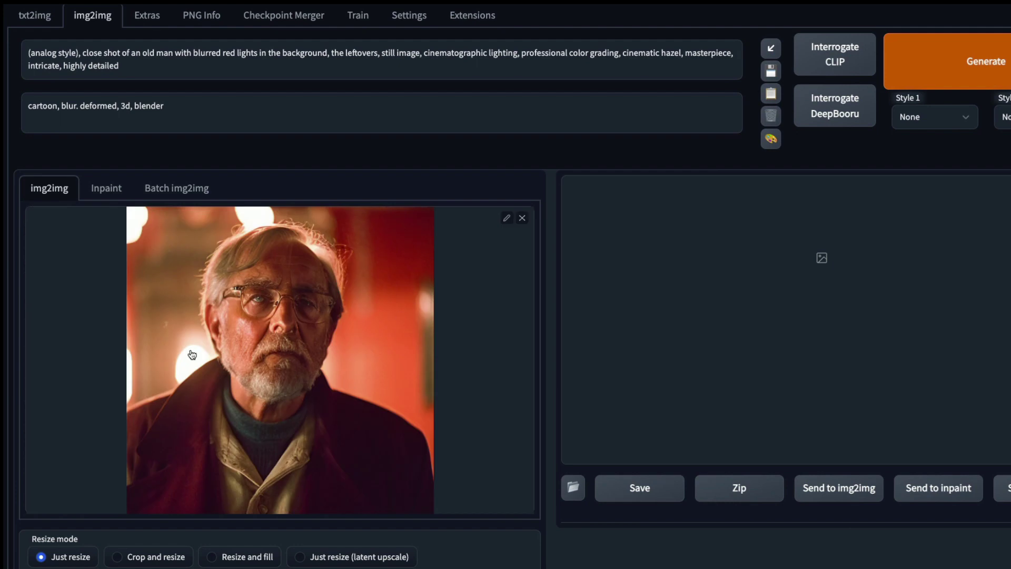
scroll(192, 356, "up", 1)
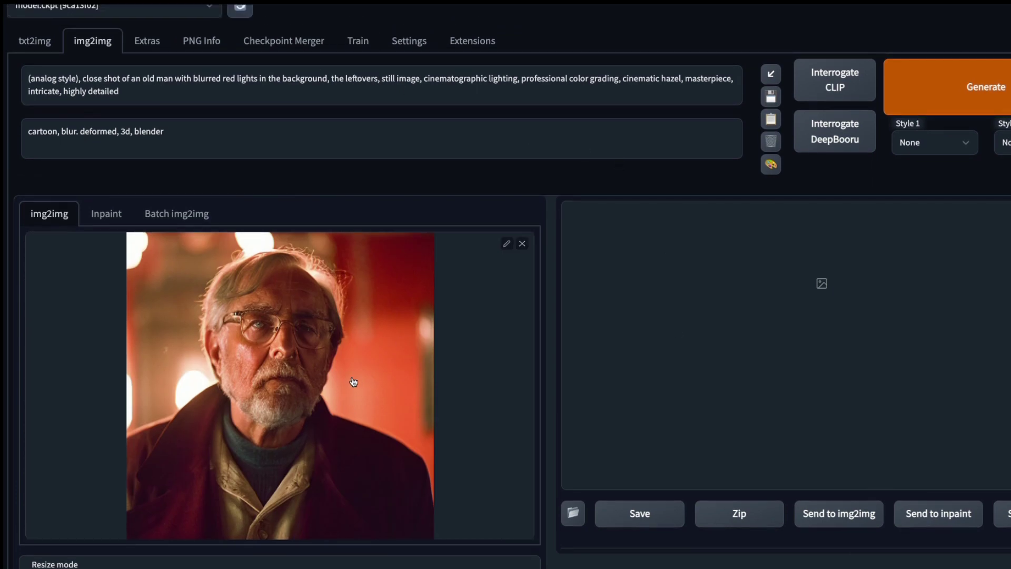
Replace "an old man" in the img2img prompt with "a young teenage girl"
left_click(158, 82)
double_click(158, 82)
key("BackSpace")
key("BackSpace")
key("BackSpace")
key("BackSpace")
key("BackSpace")
key("BackSpace")
key("BackSpace")
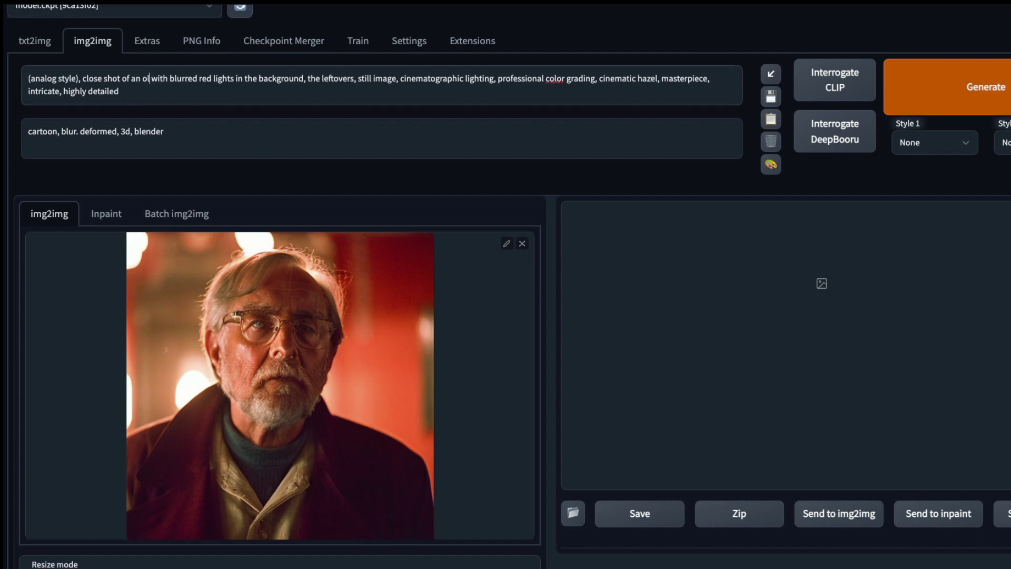
type("ou")
key("BackSpace")
key("BackSpace")
type("young teeng")
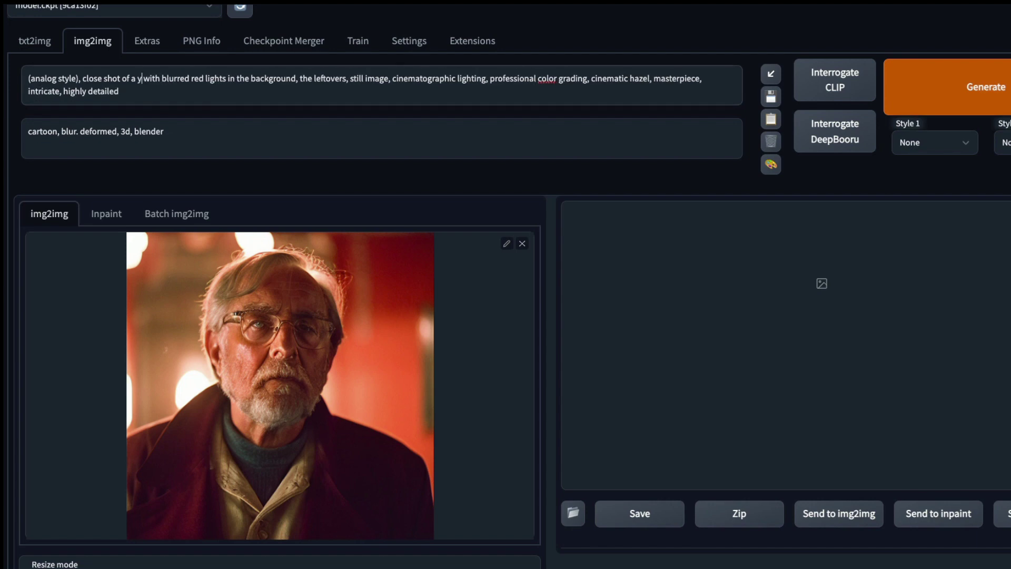
key("BackSpace")
type("age girl")
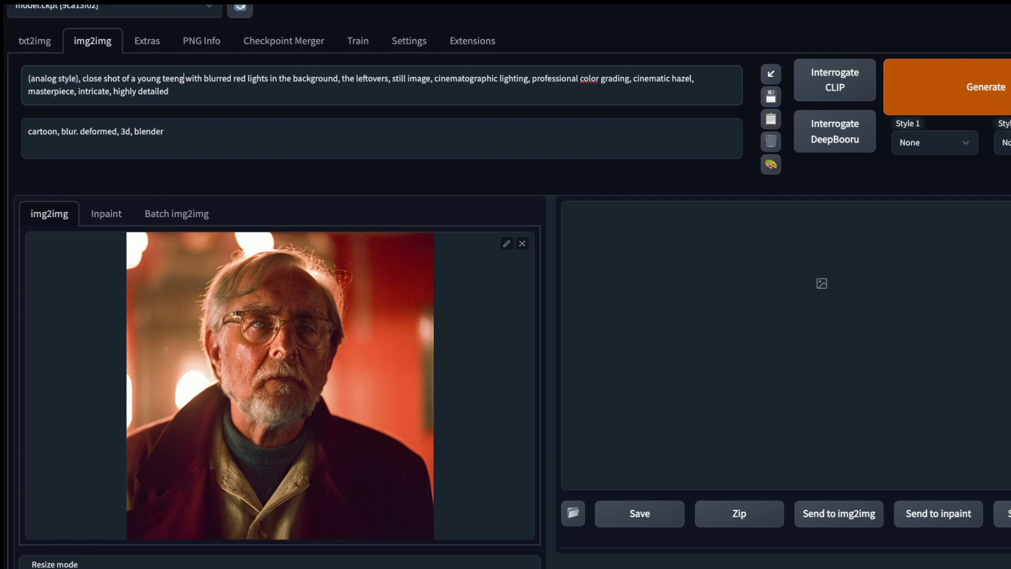
Generate the img2img image from the edited prompt, view the result enlarged and close it
left_click(951, 83)
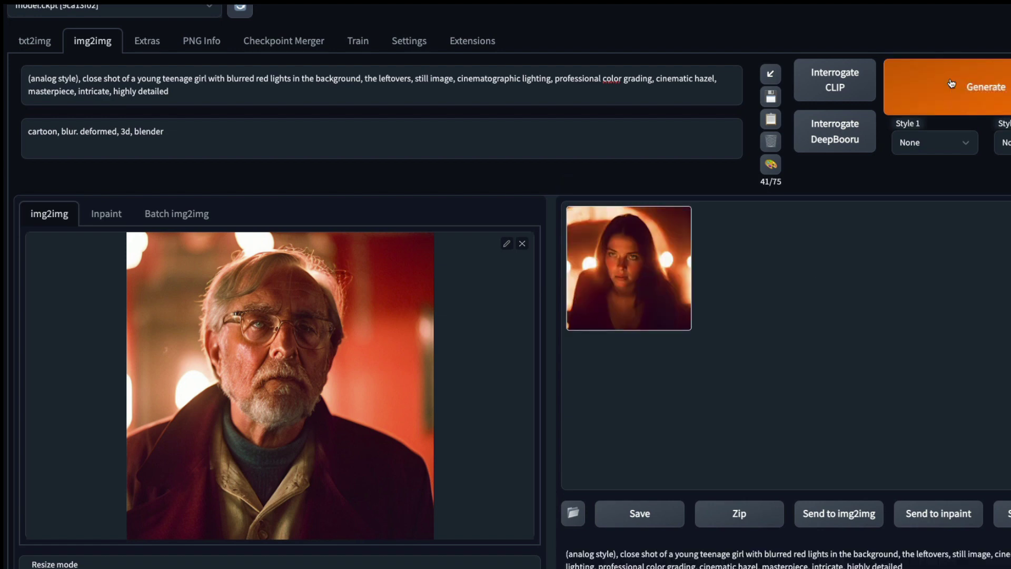
left_click(643, 299)
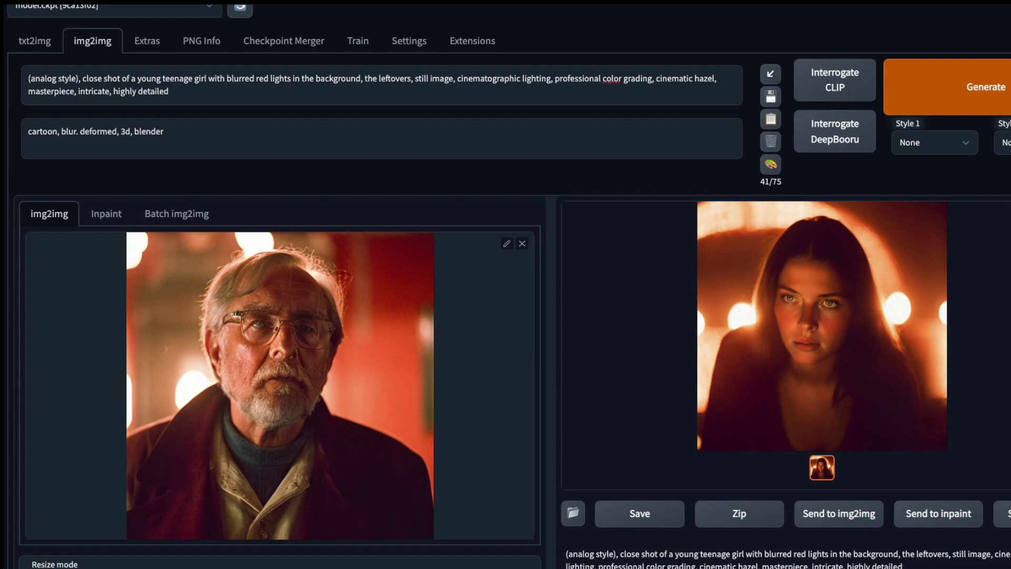
key("Escape")
Set the img2img batch count to 4 and generate the images again
scroll(499, 413, "down", 5)
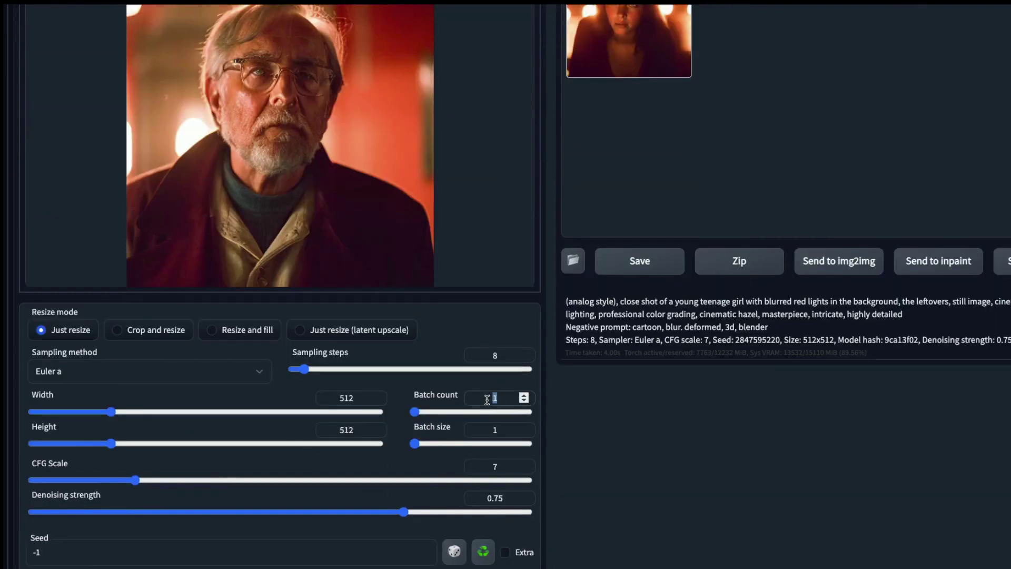
scroll(699, 358, "up", 5)
left_click(947, 123)
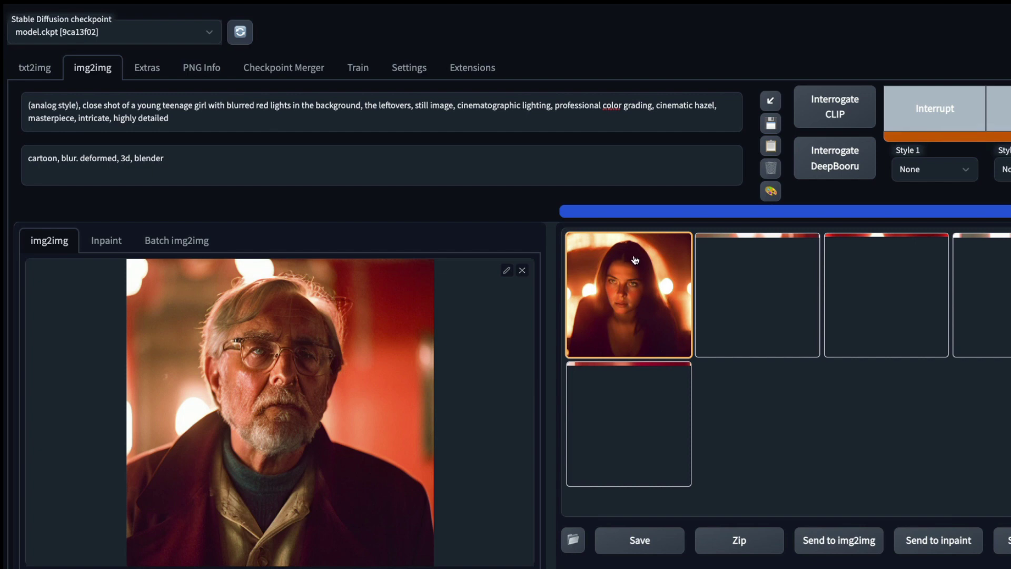
Browse the generated girl images, inspect the straight-facing portrait at full size, and close the viewer
left_click(761, 308)
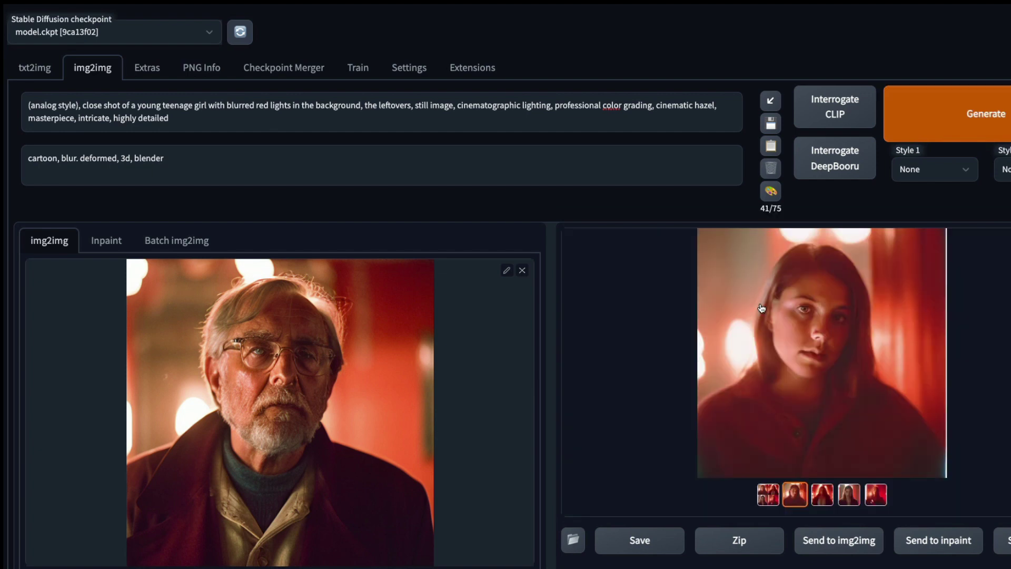
left_click(832, 323)
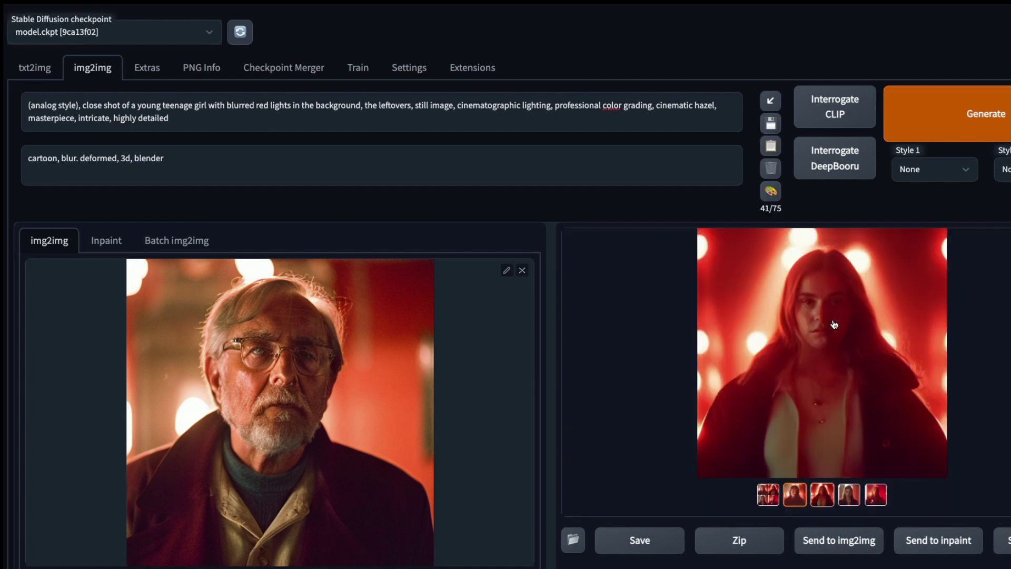
left_click(946, 353)
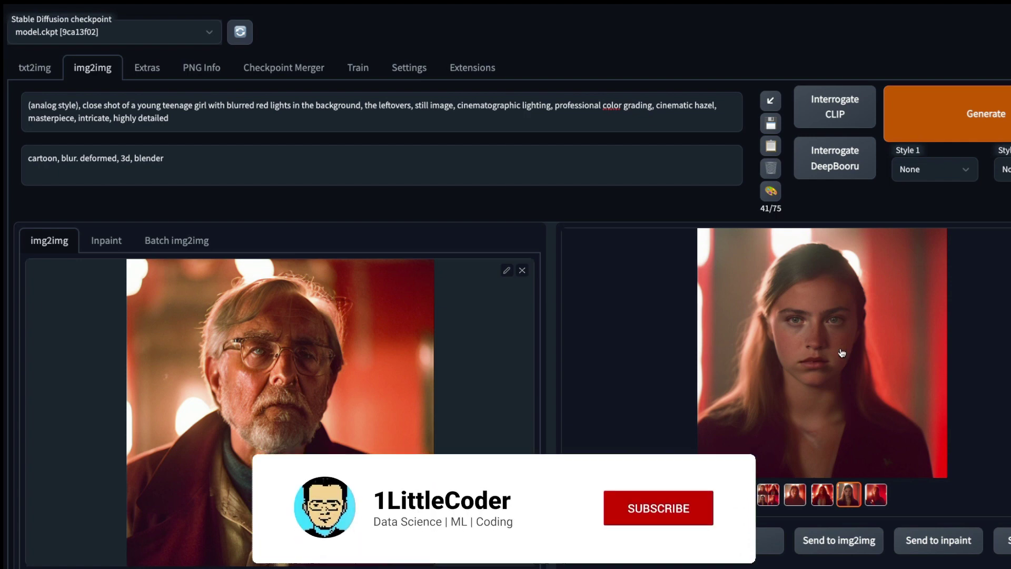
left_click(842, 353)
key("Left")
left_click(839, 346)
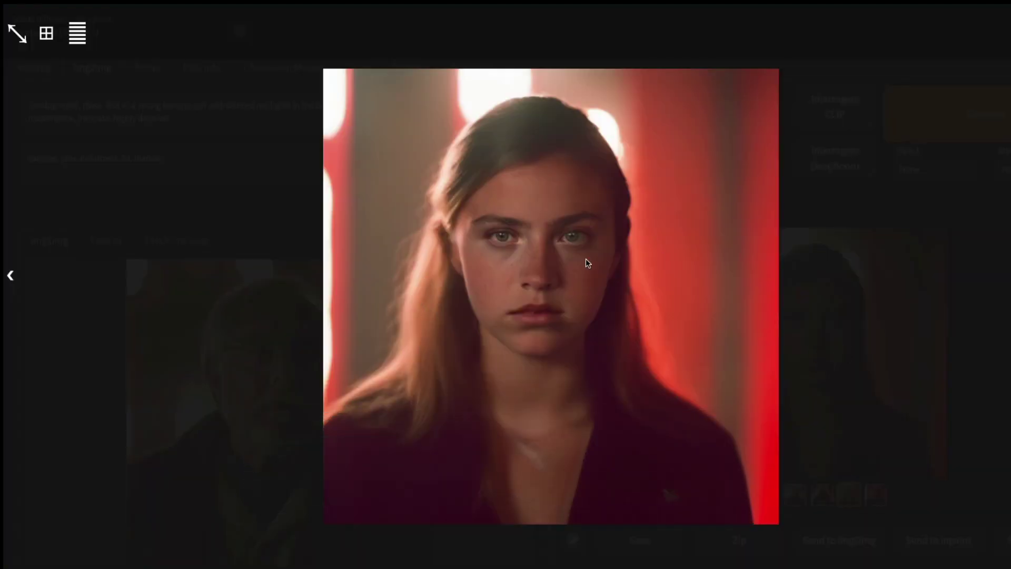
left_click(503, 245)
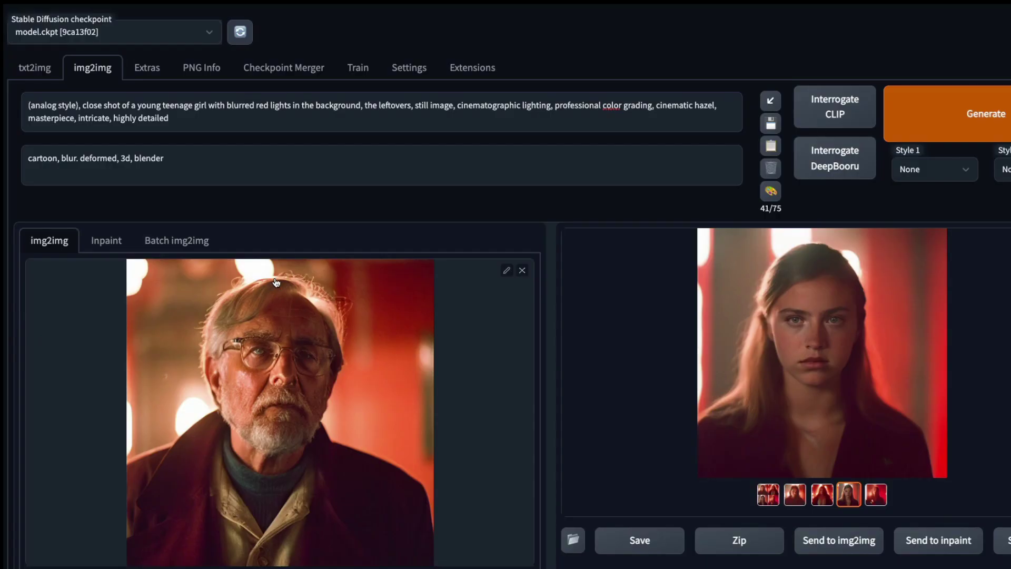
Return to txt2img and highlight the old man prompt to review its wording
left_click(258, 168)
left_click(38, 79)
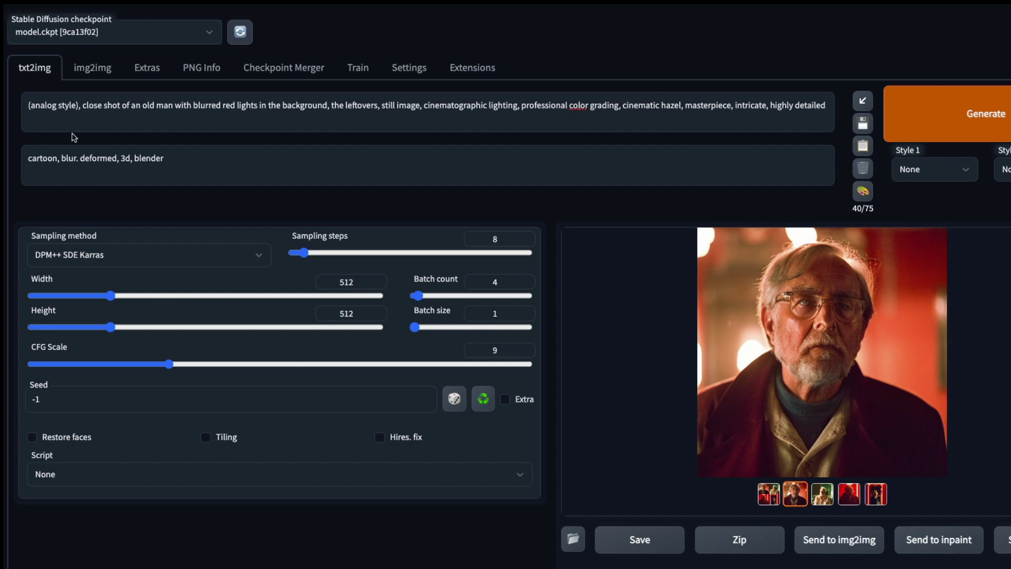
left_click_drag(31, 105, 638, 137)
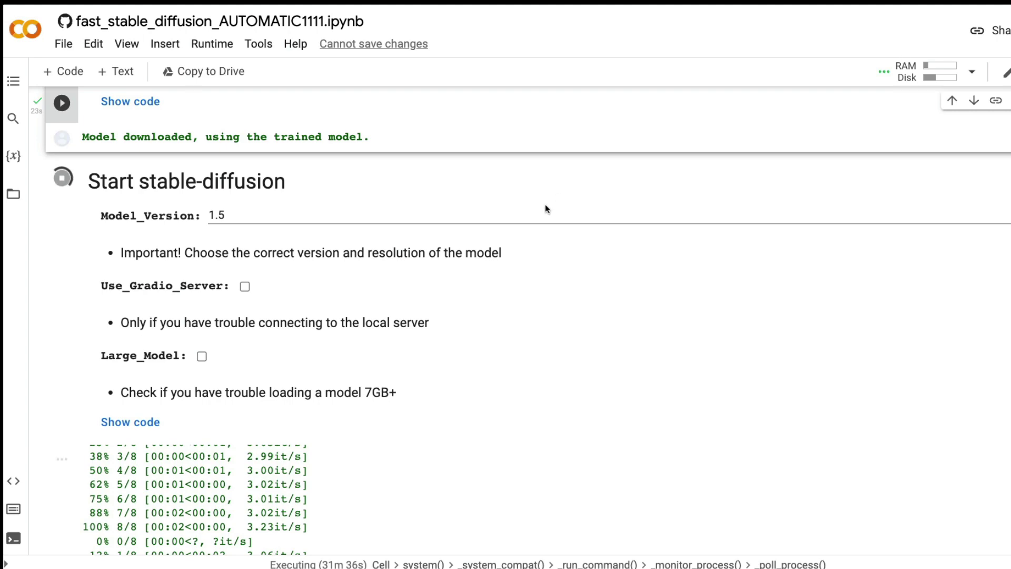
Switch to the fast_stable_diffusion_AUTOMATIC1111.ipynb notebook in Colab and review its setup cells from the beginning
scroll(558, 310, "up", 15)
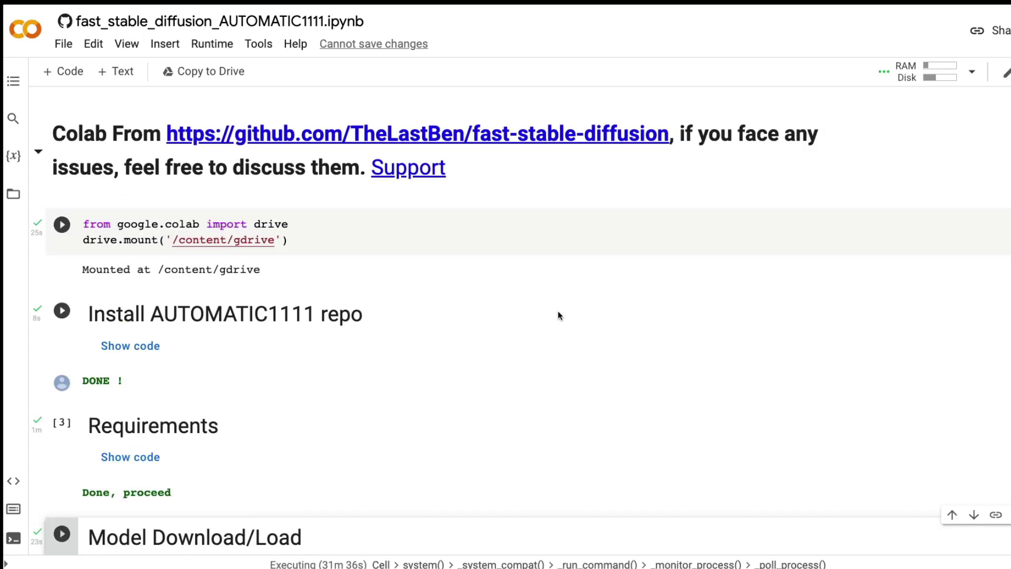